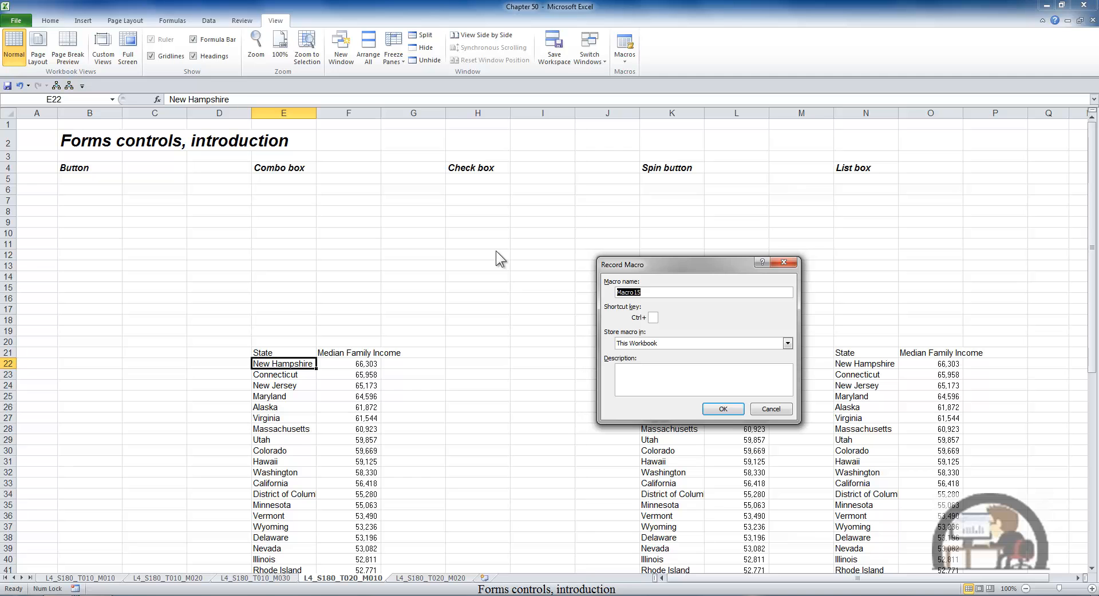
# - Record a macro named Button that selects the State and Median Family Income list from E22 and sorts it A to Z
pyautogui.write('Button')
pyautogui.click(721, 410)
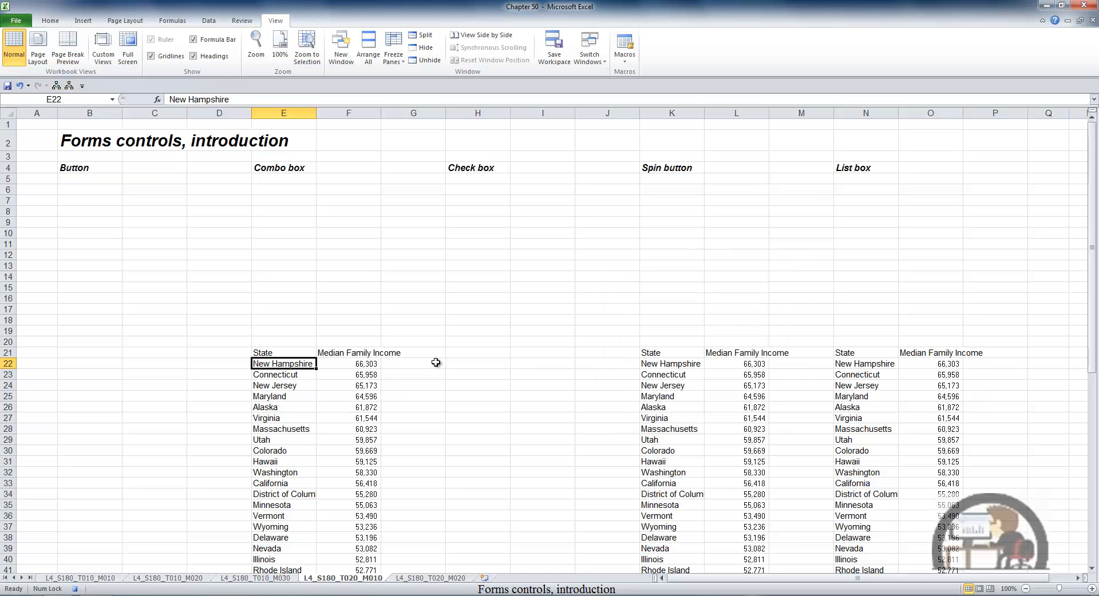
pyautogui.hotkey('ctrl', 'shift', 'Down')
pyautogui.hotkey('shift', 'Right')
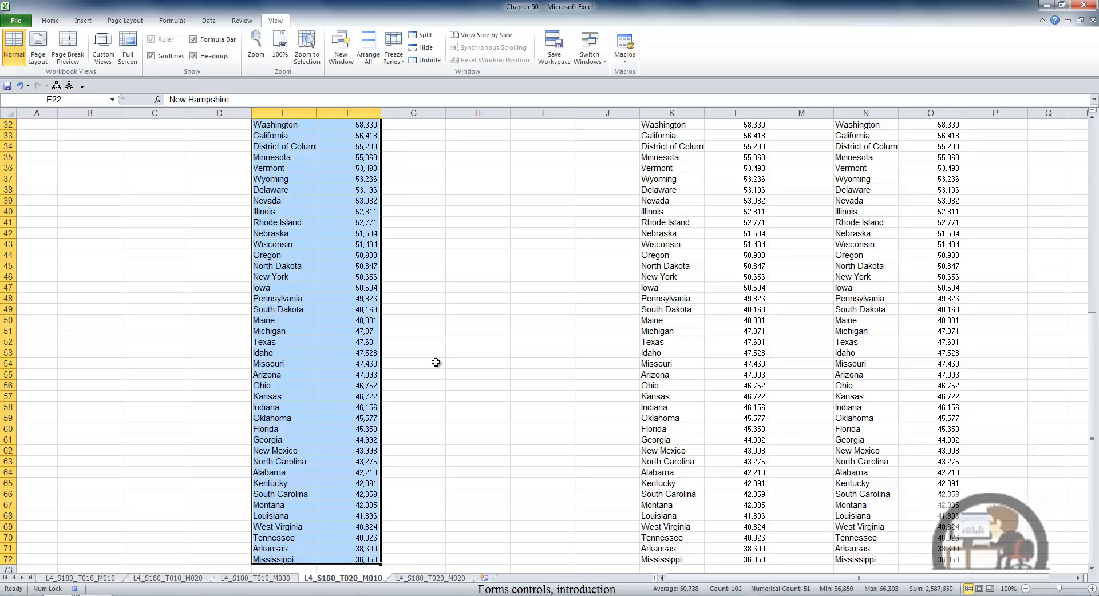
pyautogui.click(213, 19)
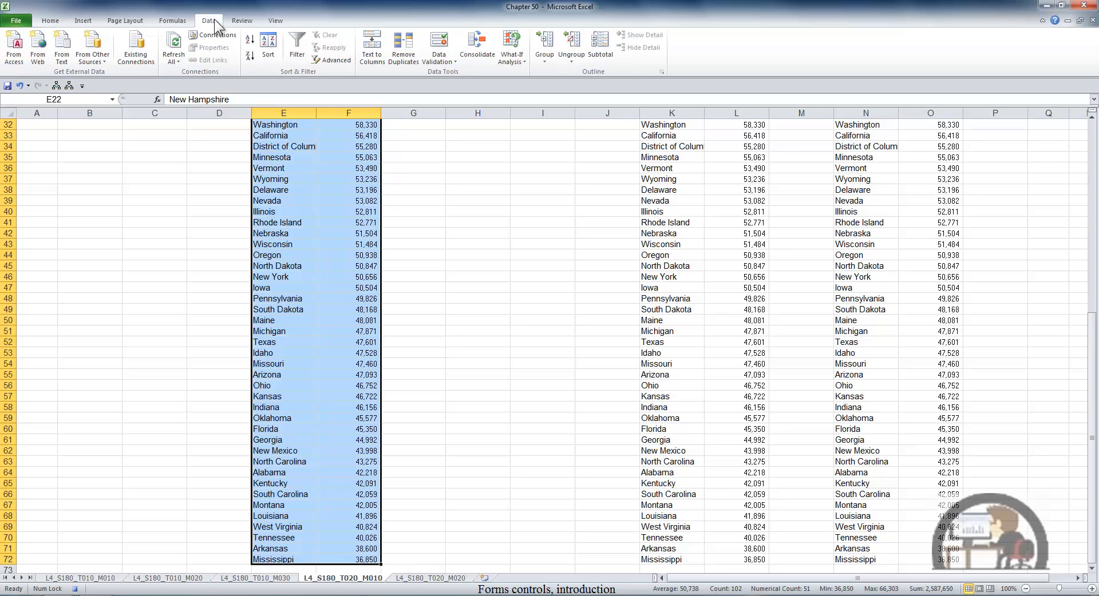
pyautogui.click(248, 40)
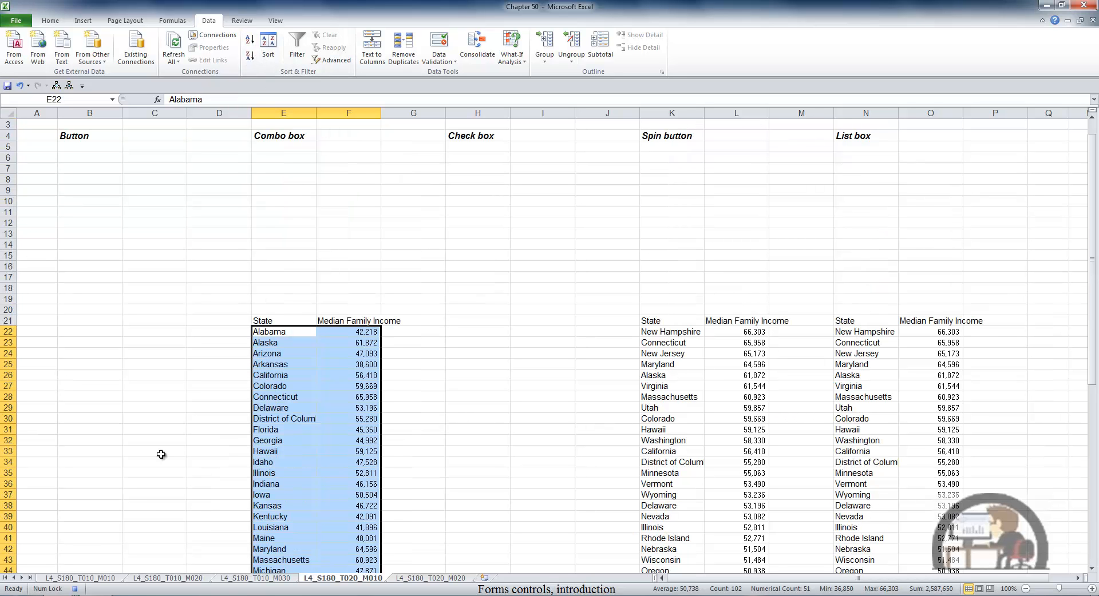
pyautogui.click(74, 589)
pyautogui.scroll(1, 207, 362)
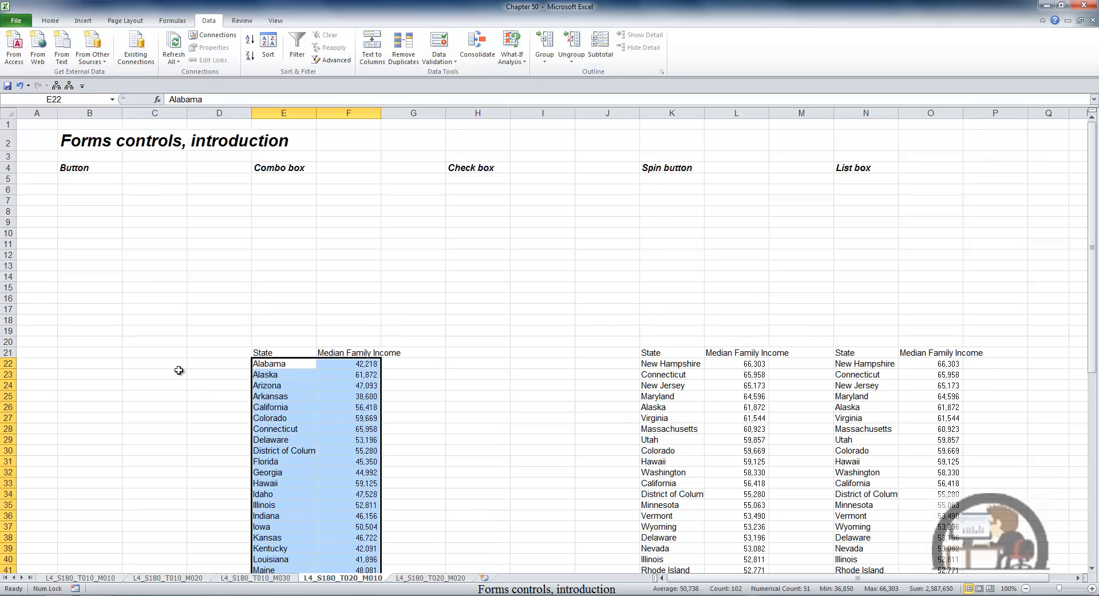
# - Customize the ribbon to include the Developer main tab
pyautogui.click(102, 191)
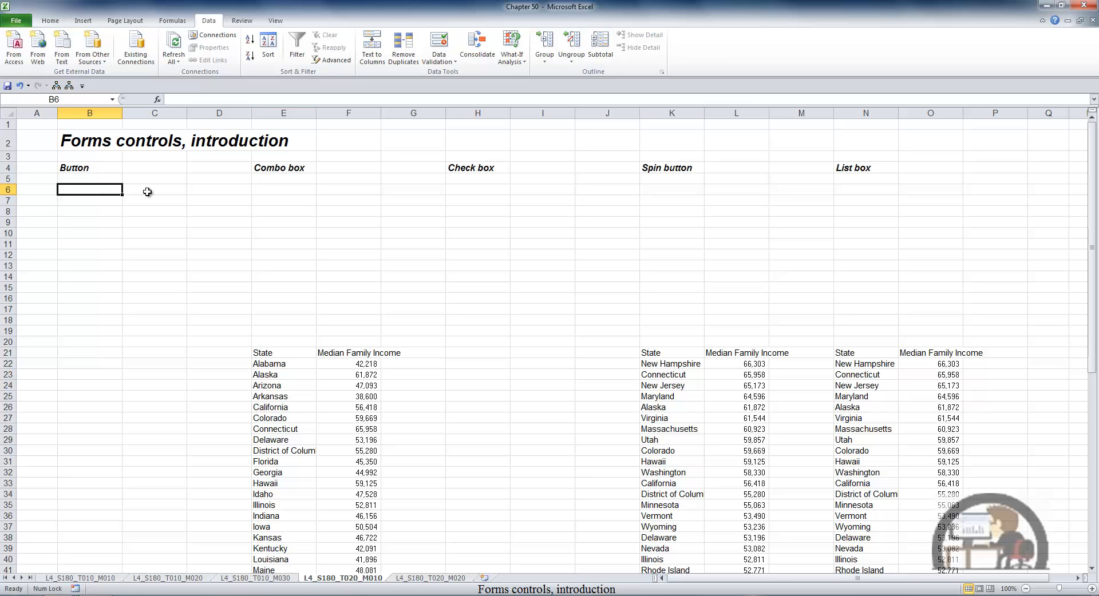
pyautogui.rightClick(768, 49)
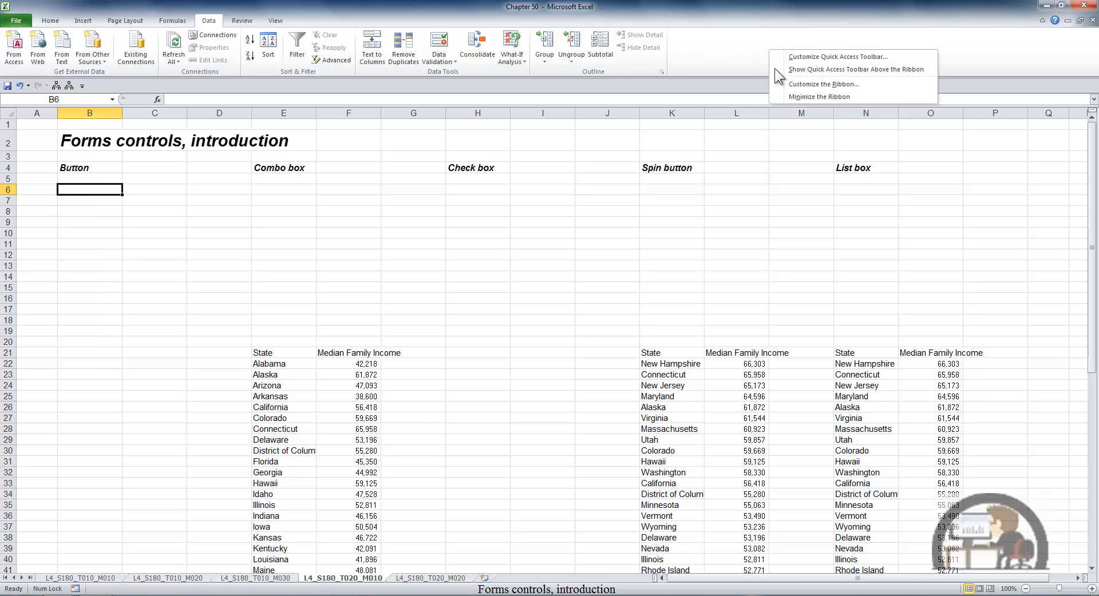
pyautogui.click(809, 86)
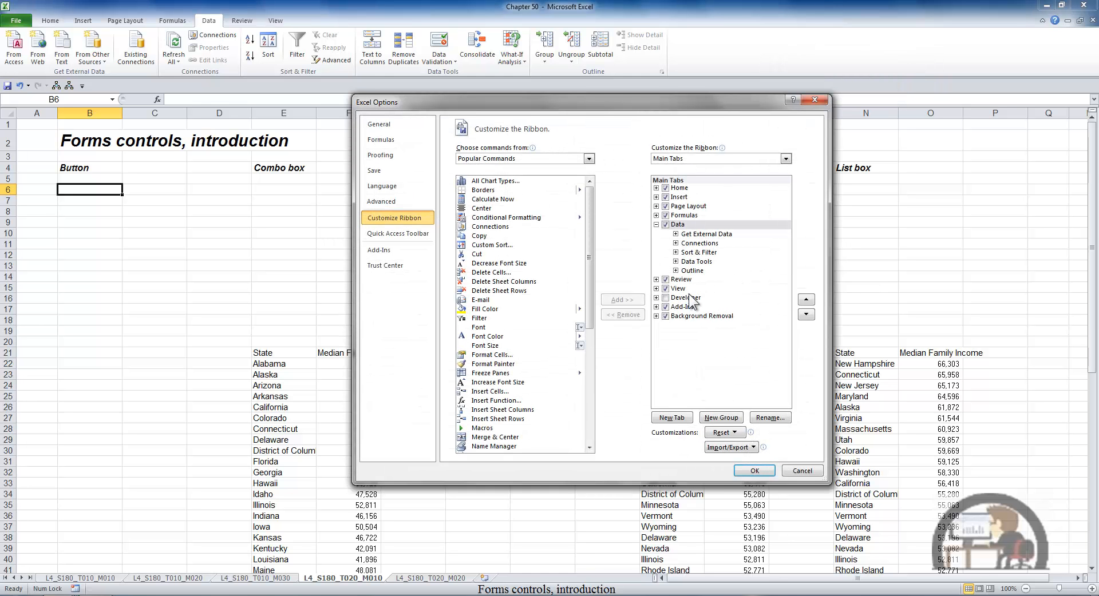
pyautogui.click(665, 297)
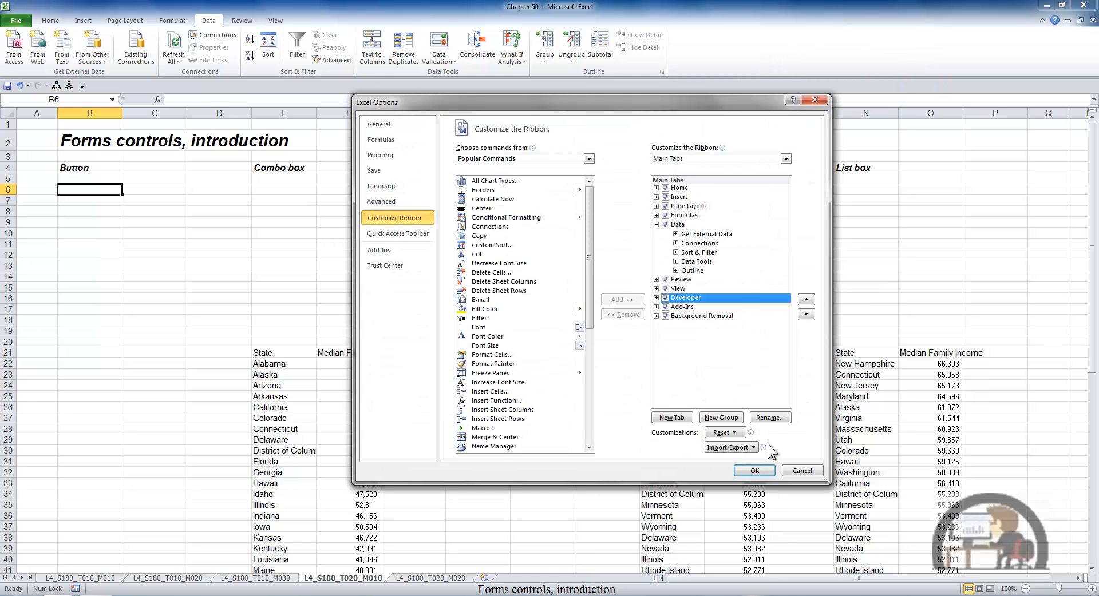
pyautogui.click(755, 471)
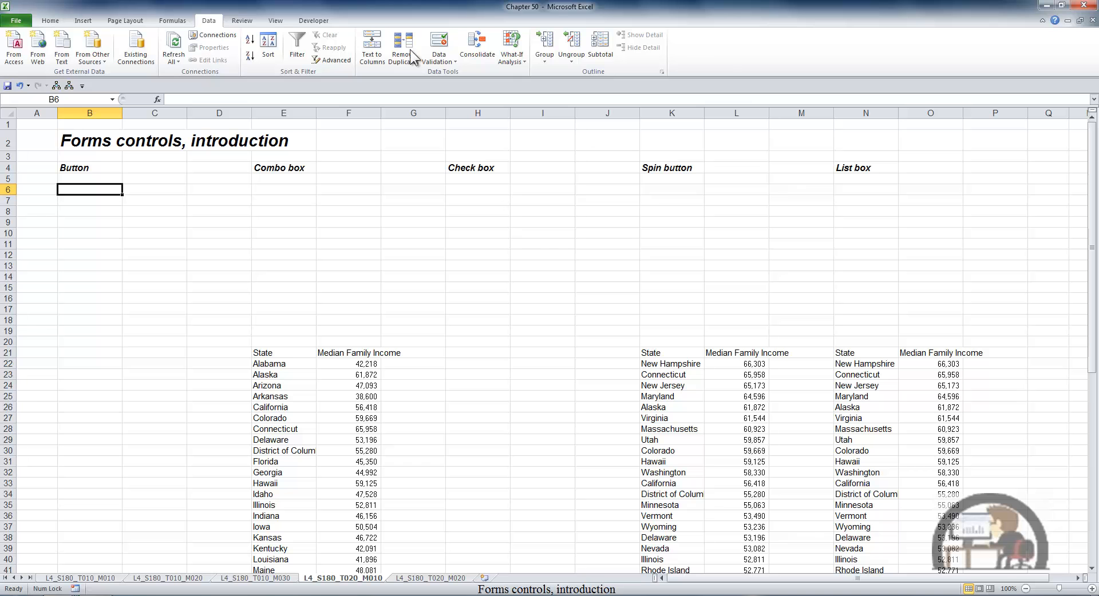
# - Insert a form control button fitted to cells B6:C7 under the Button heading and assign the Button macro to it
pyautogui.click(317, 23)
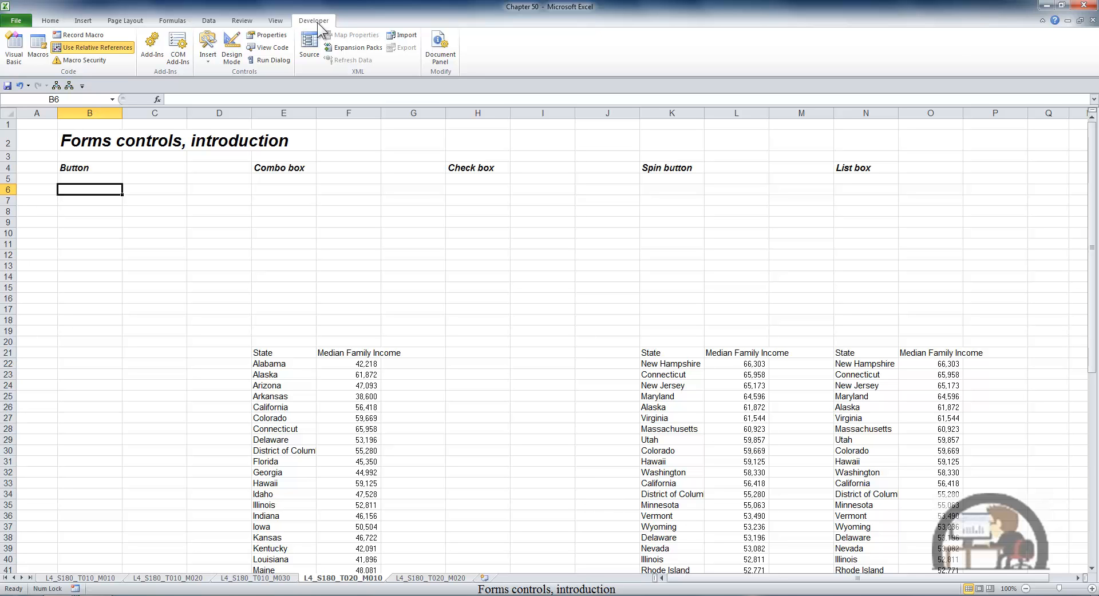
pyautogui.click(208, 51)
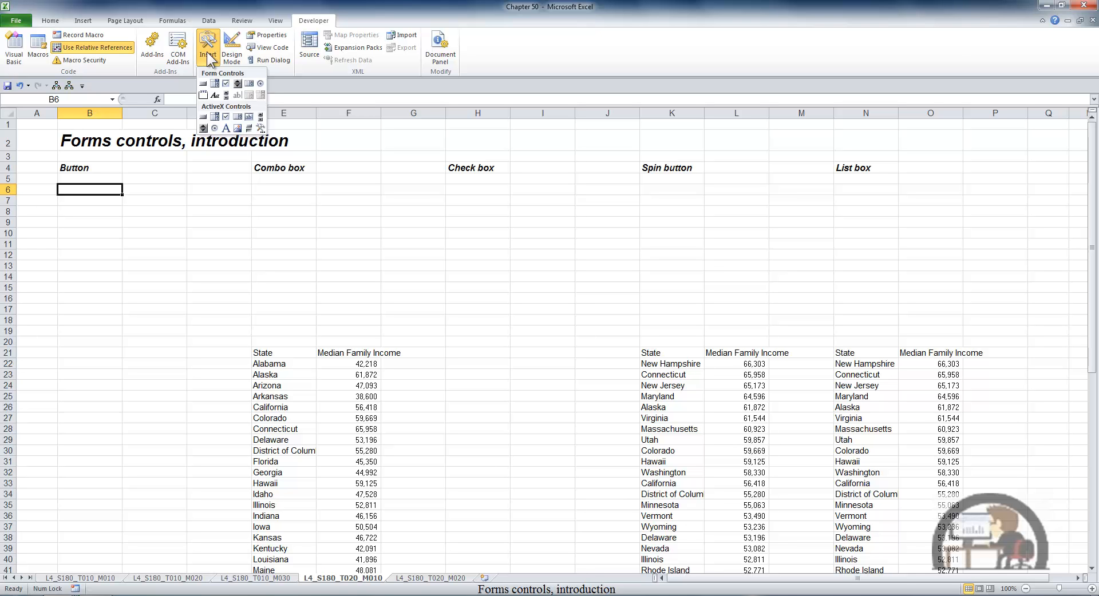
pyautogui.click(203, 82)
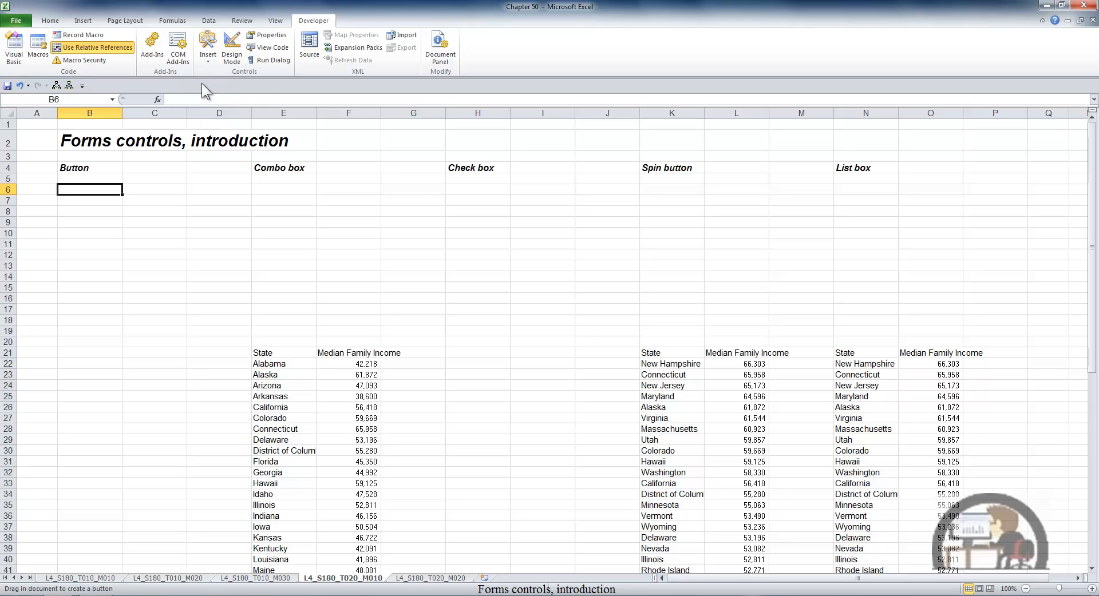
pyautogui.press('alt')
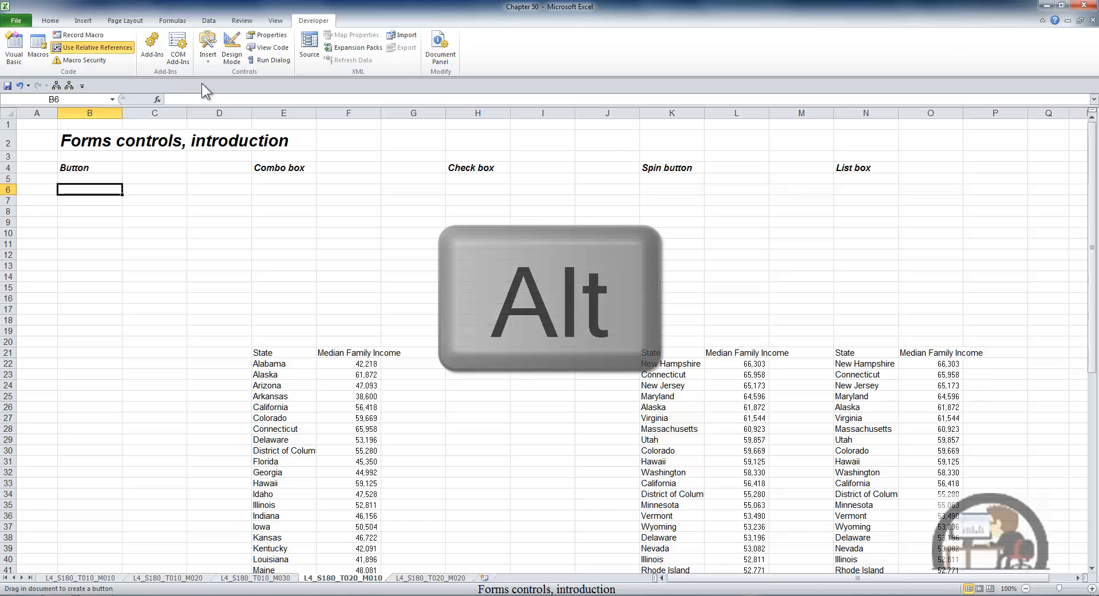
pyautogui.moveTo(60, 186); pyautogui.dragTo(177, 209)
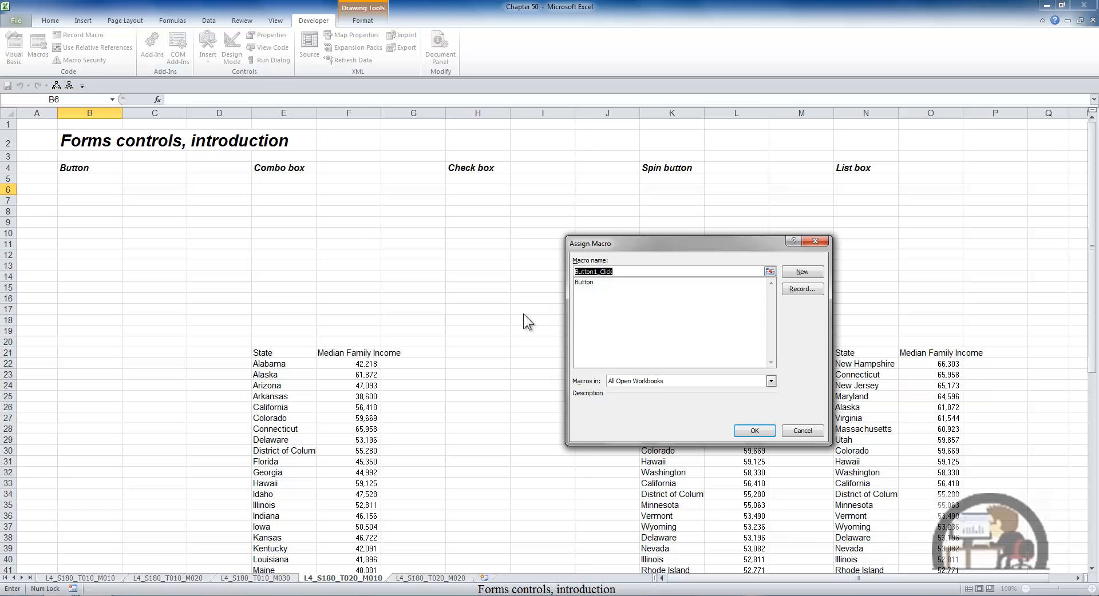
pyautogui.click(589, 283)
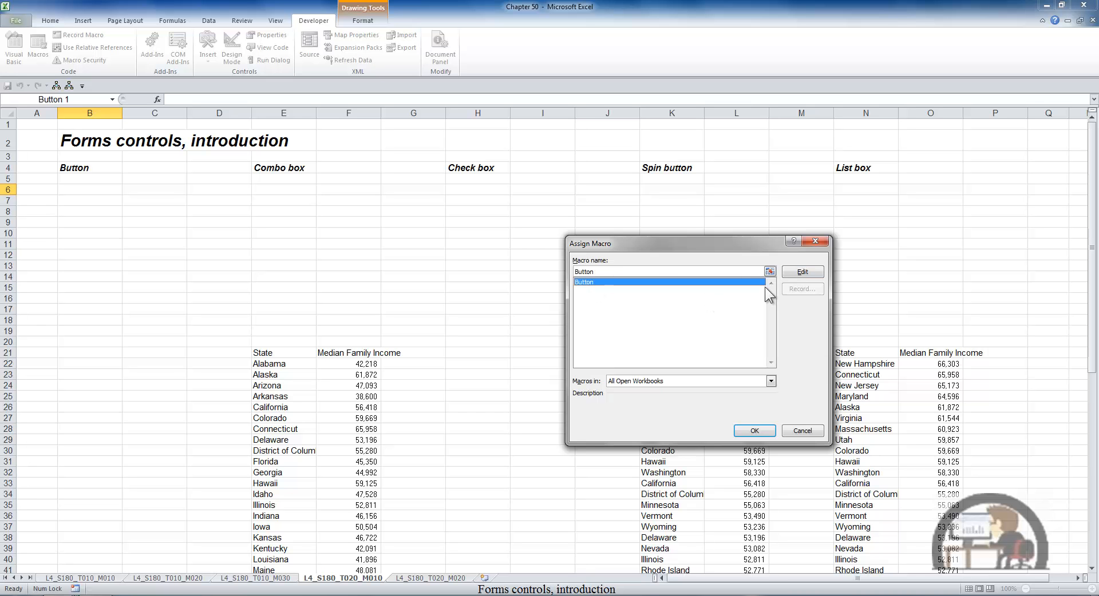
pyautogui.click(754, 431)
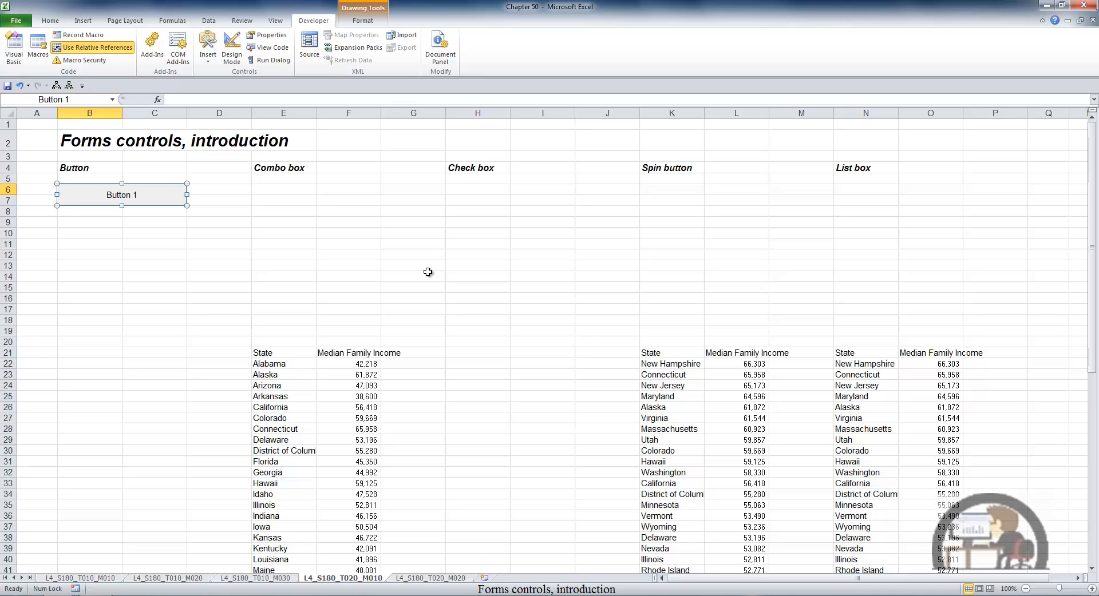
# - Change the caption of the new form button to Sort
pyautogui.rightClick(165, 201)
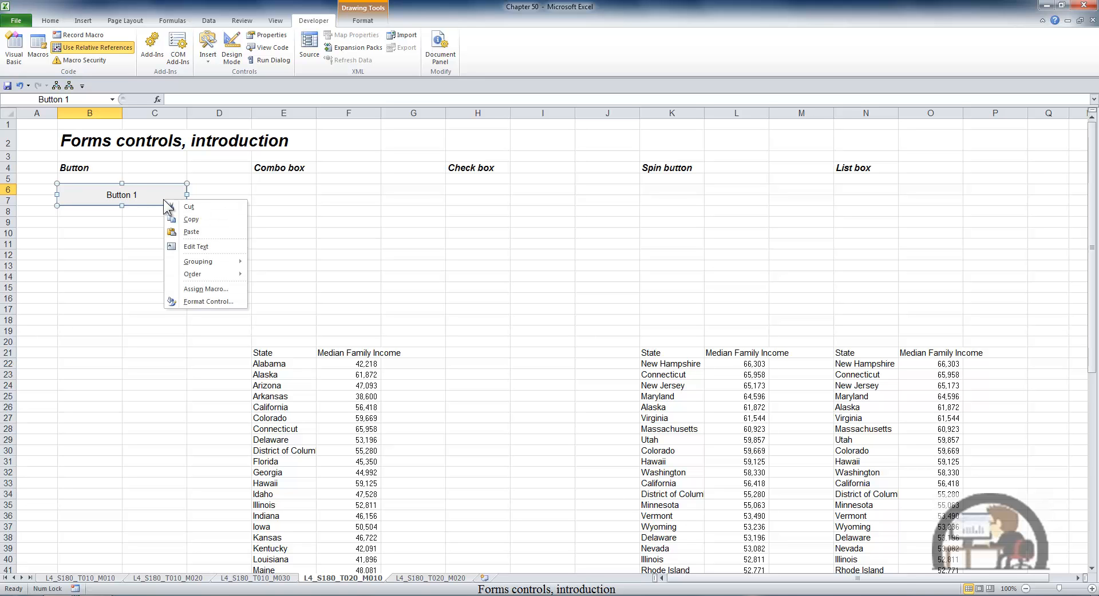
pyautogui.click(196, 246)
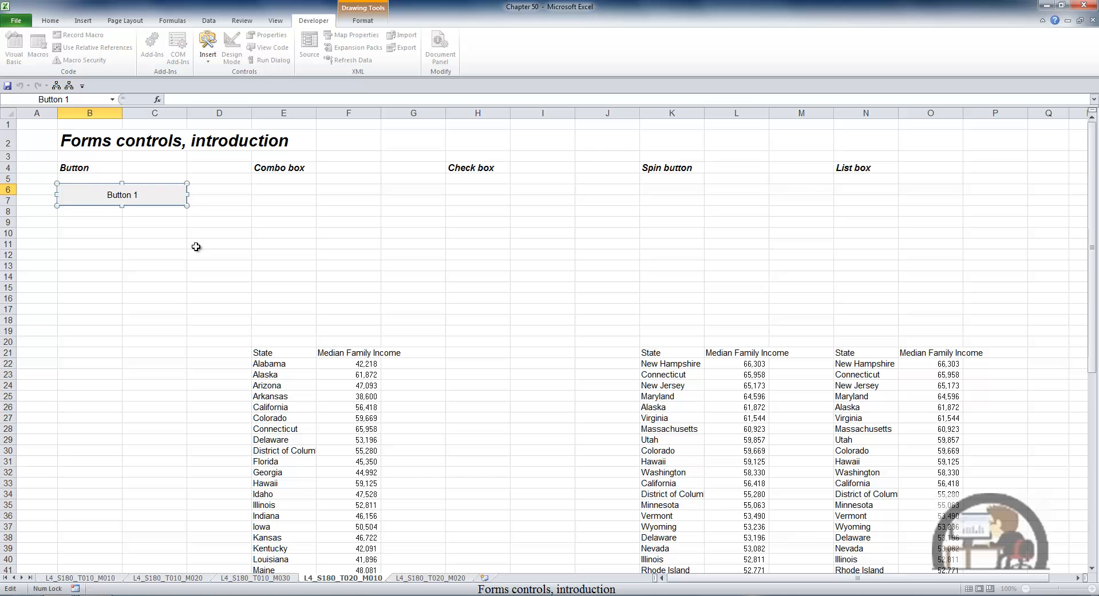
pyautogui.press('BackSpace')
pyautogui.press('BackSpace')
pyautogui.press('BackSpace')
pyautogui.press('BackSpace')
pyautogui.press('BackSpace')
pyautogui.press('BackSpace')
pyautogui.press('BackSpace')
pyautogui.press('BackSpace')
pyautogui.write('Sort')
pyautogui.click(117, 244)
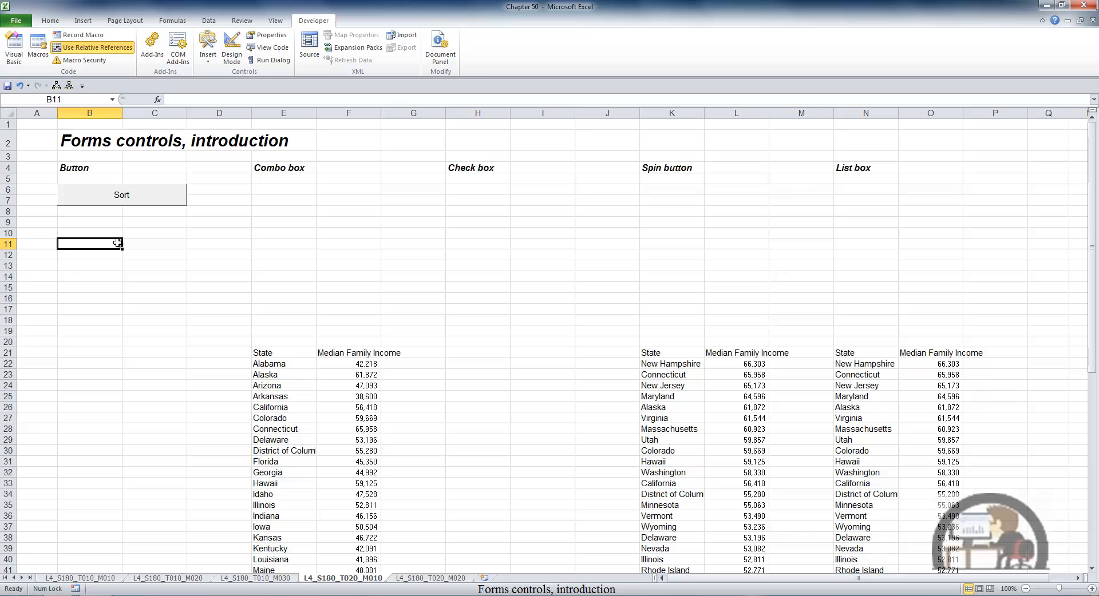
# - Sort the state lists starting at K22 and N22 by running the Sort button's macro on each
pyautogui.click(659, 364)
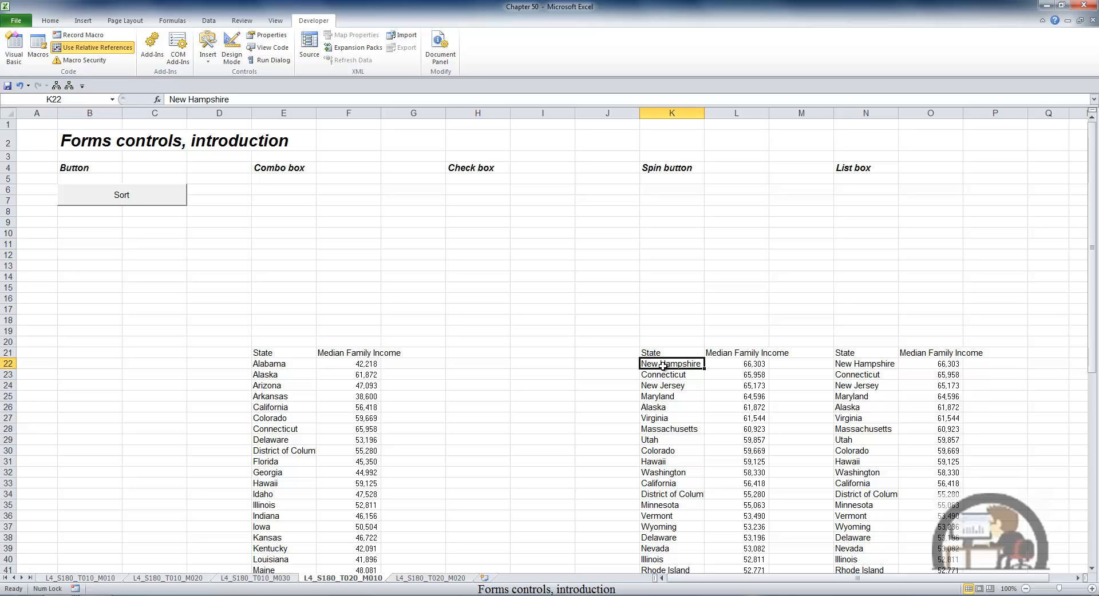
pyautogui.click(151, 197)
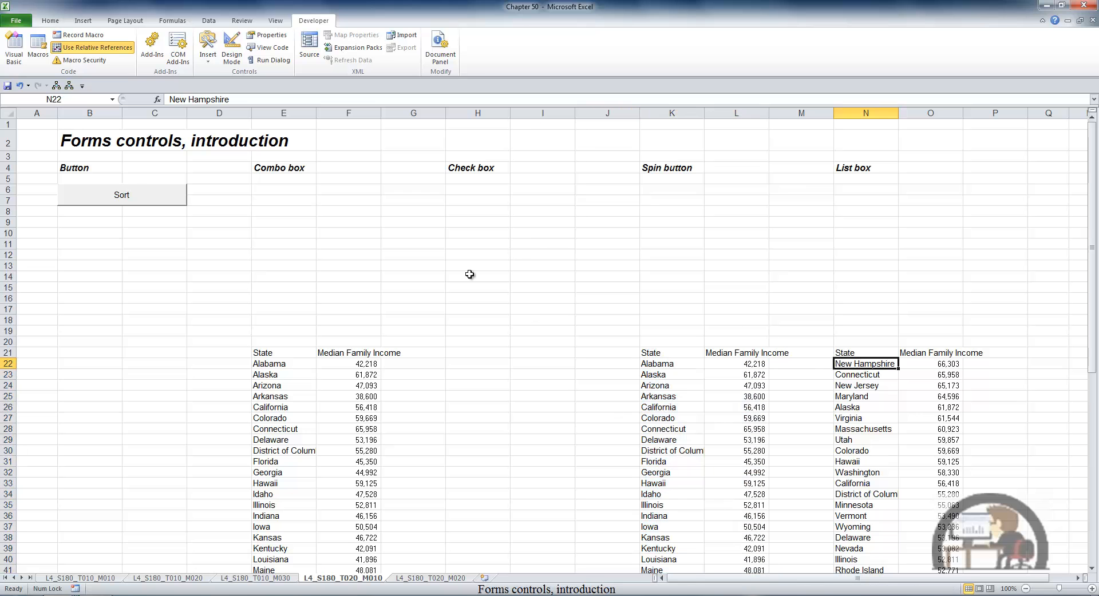
pyautogui.click(136, 195)
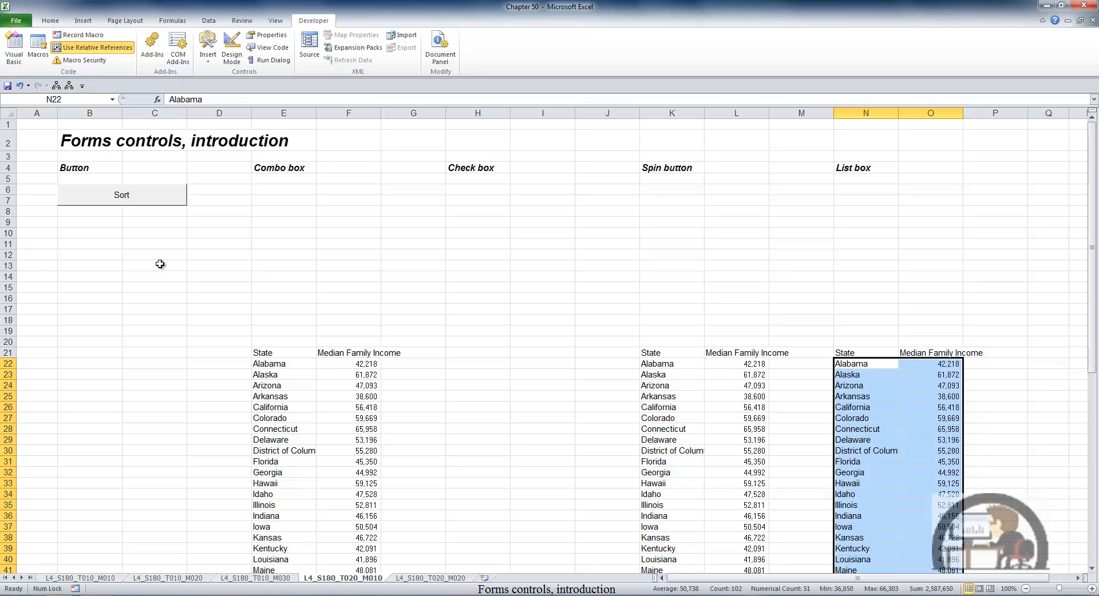
# - Insert a form control combo box fitted to cells E6:F7 under the Combo box heading
pyautogui.click(207, 54)
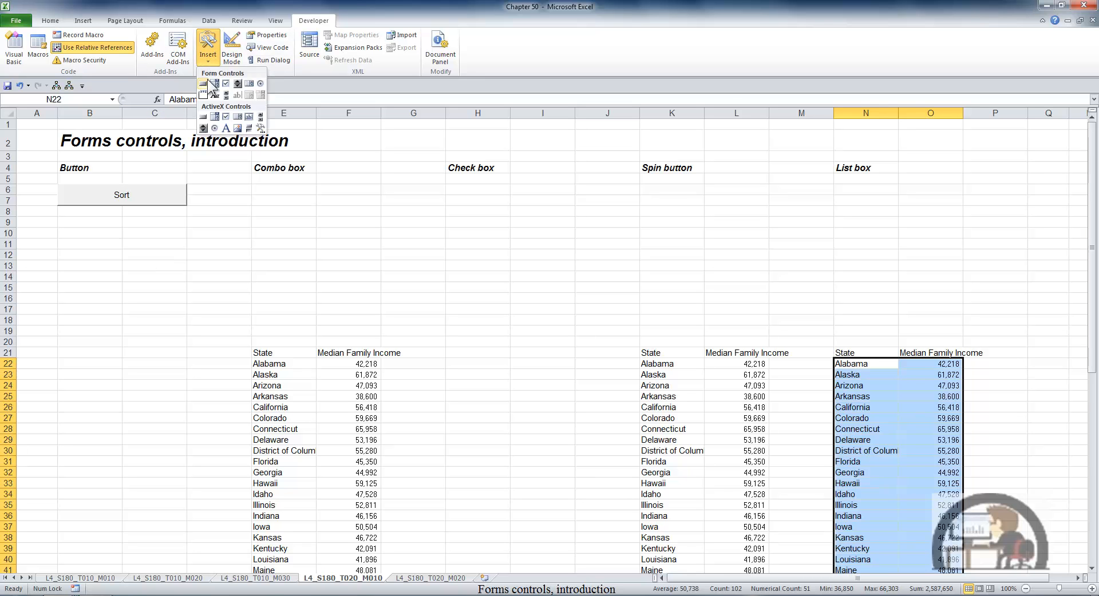
pyautogui.click(215, 83)
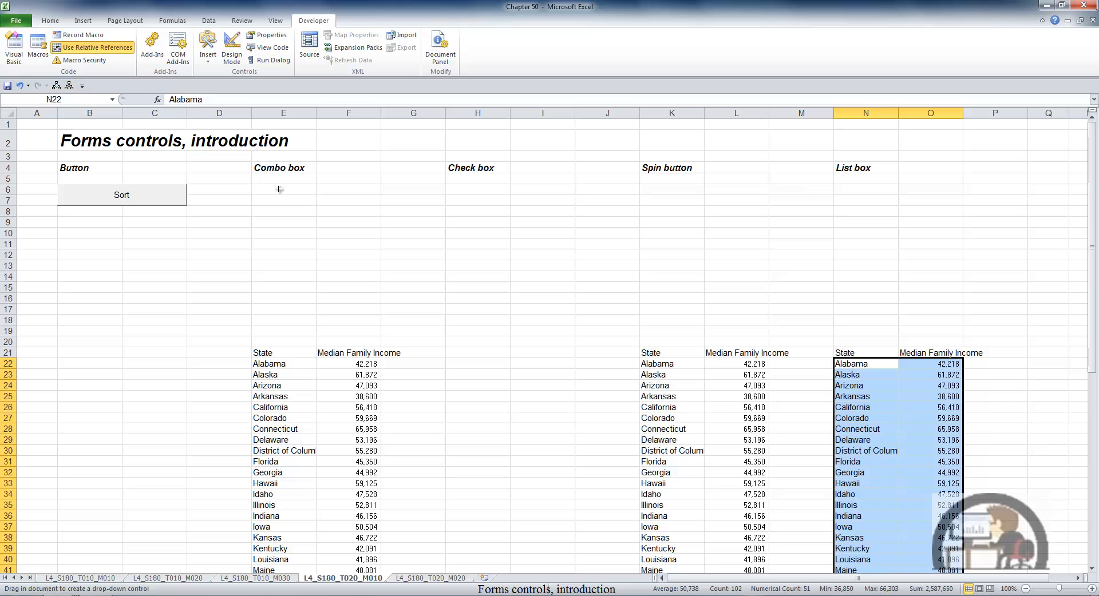
pyautogui.moveTo(253, 184); pyautogui.dragTo(375, 203)
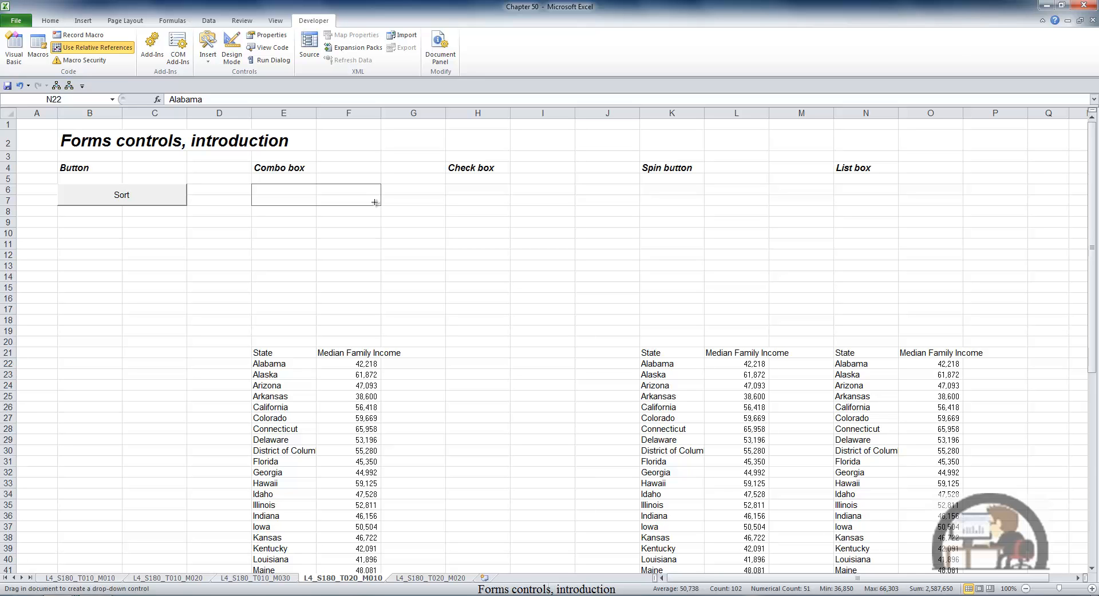
pyautogui.moveTo(375, 203); pyautogui.dragTo(375, 204)
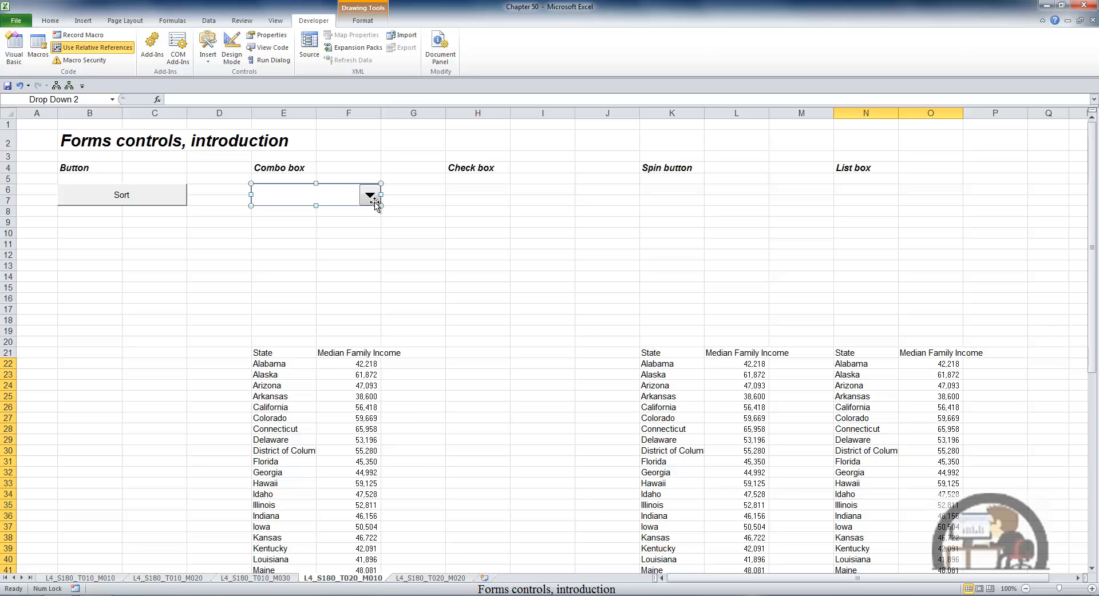
# - Set the combo box's input range to the state names in $E$22:$E$72
pyautogui.rightClick(330, 195)
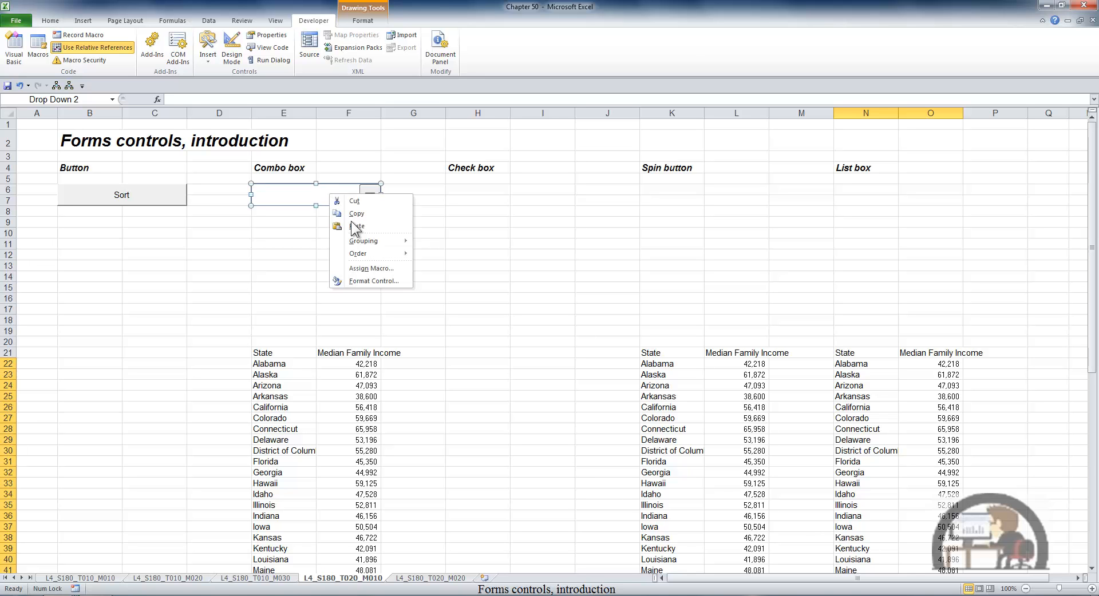
pyautogui.click(373, 280)
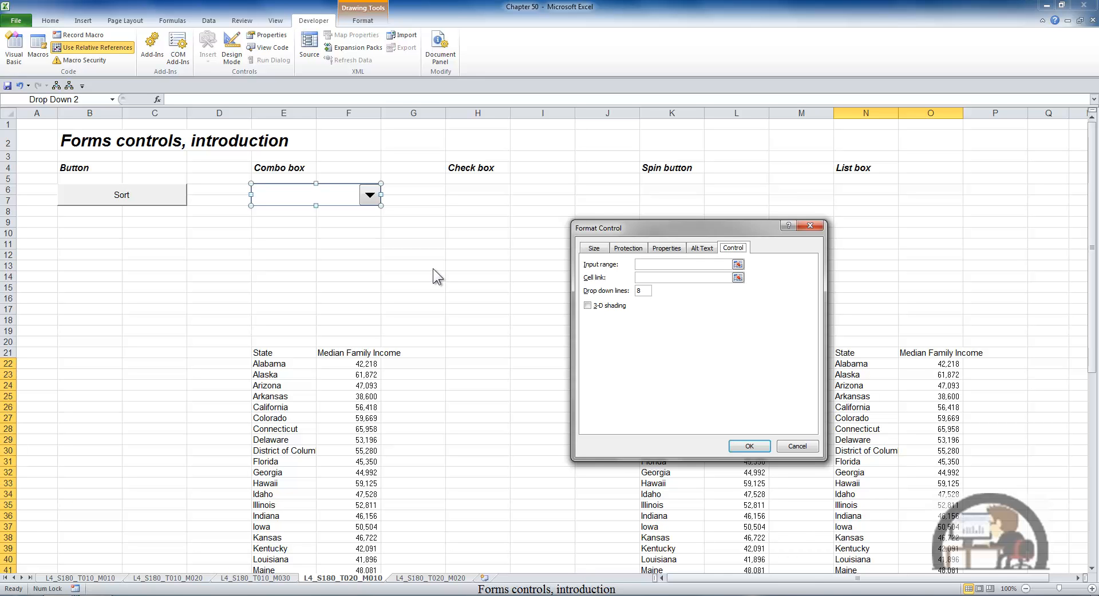
pyautogui.press('Tab')
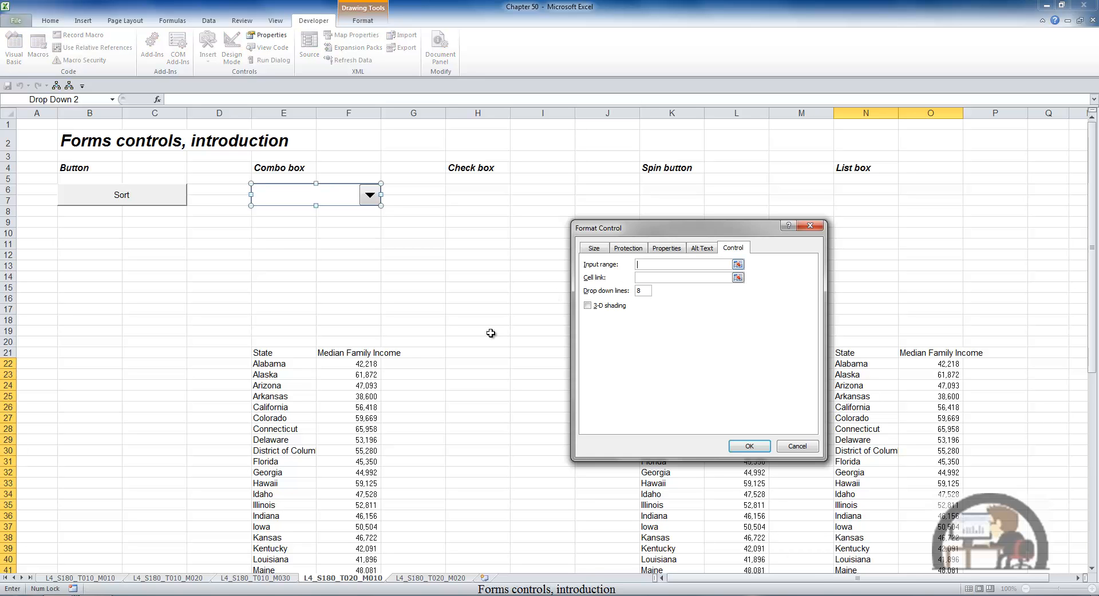
pyautogui.click(293, 364)
pyautogui.moveTo(293, 364); pyautogui.dragTo(292, 531)
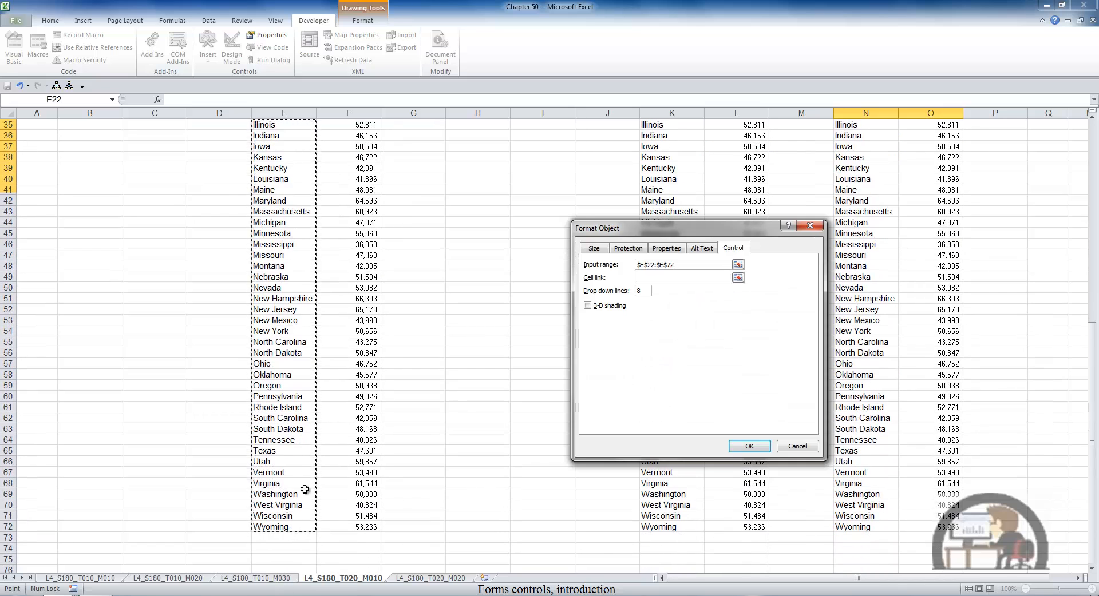
pyautogui.scroll(6, 295, 424)
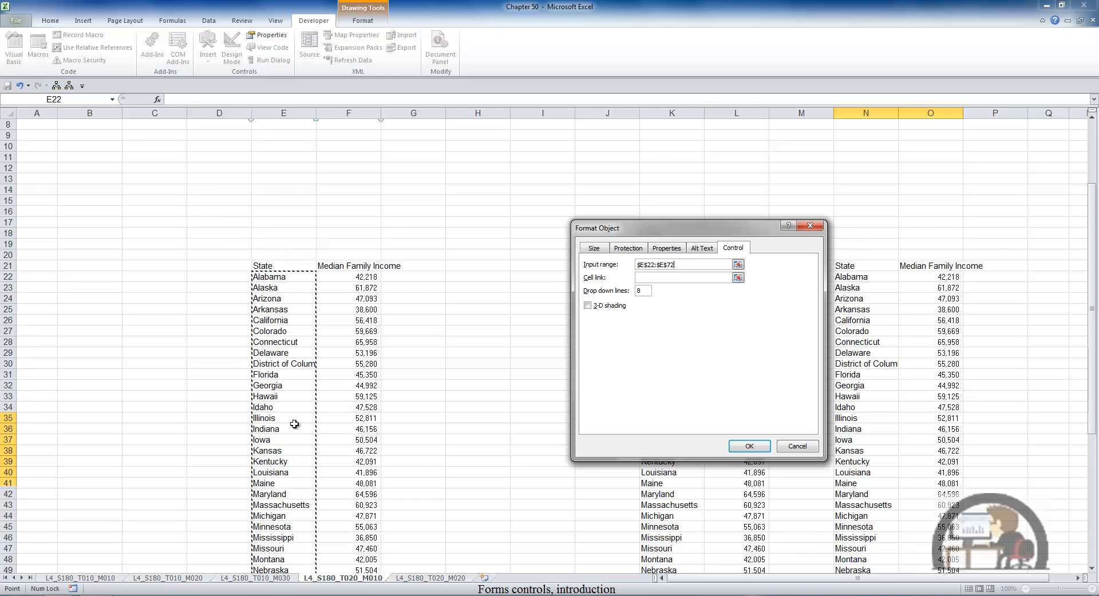
# - Link the combo box to cell $E$9, set its drop down lines to 10, and apply the settings
pyautogui.click(663, 278)
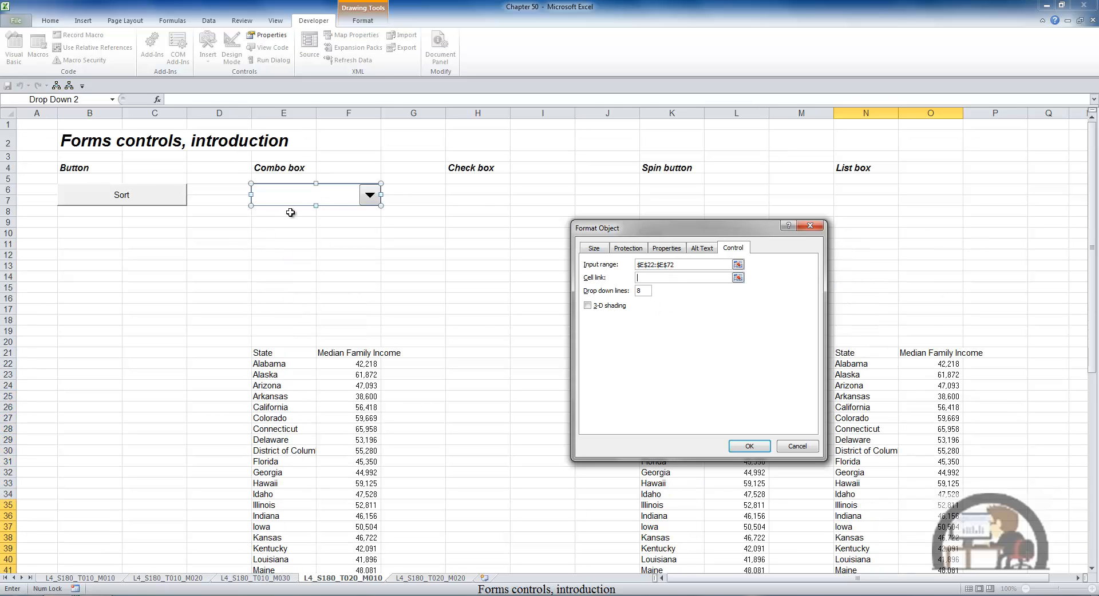
pyautogui.click(284, 223)
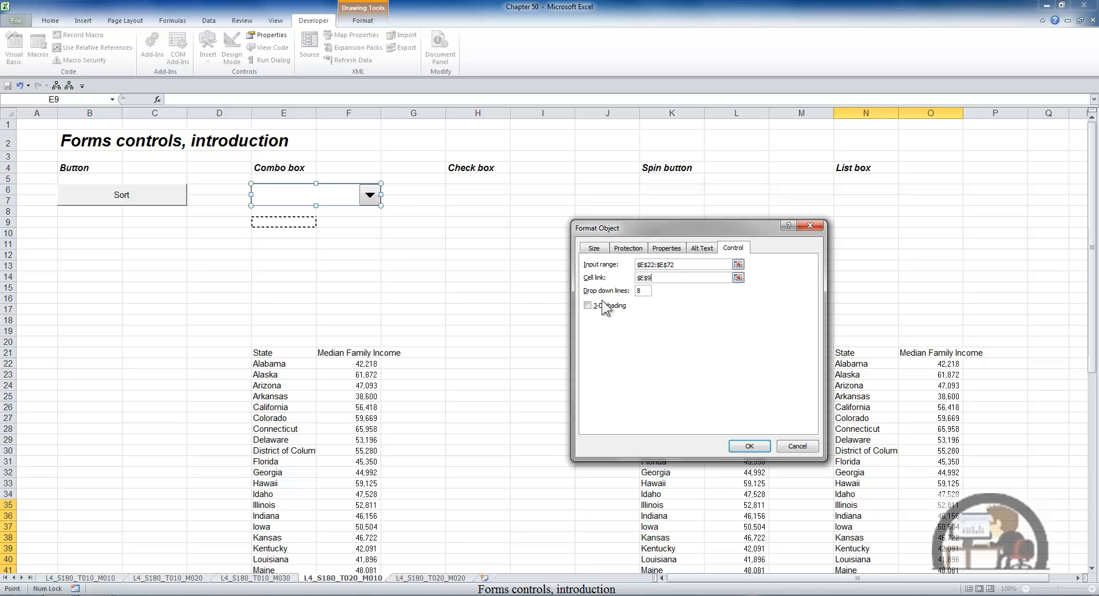
pyautogui.click(641, 291)
pyautogui.doubleClick(639, 291)
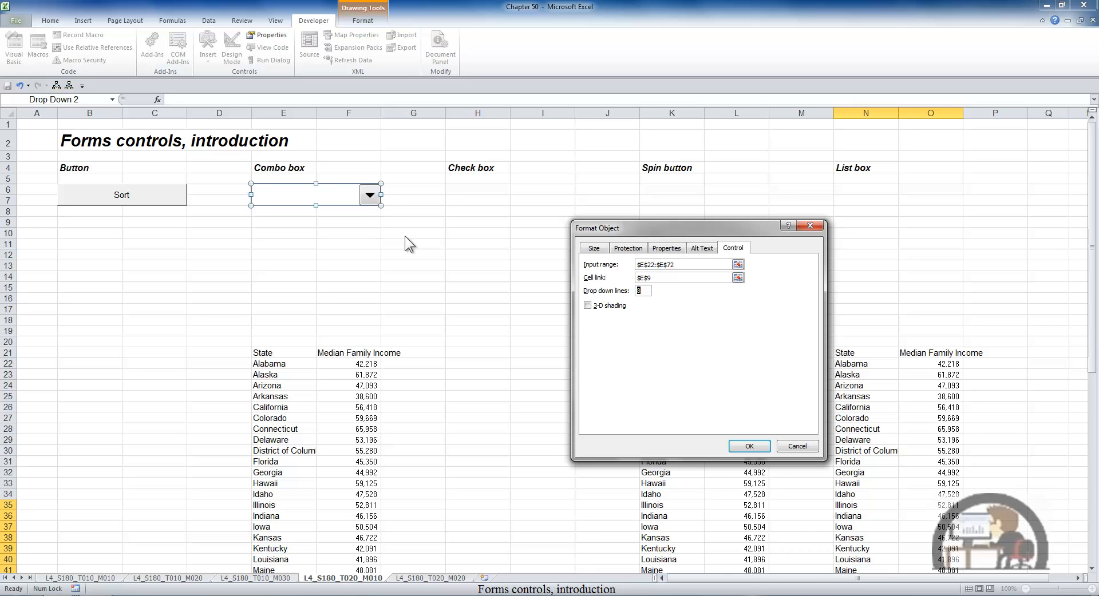
pyautogui.write('10')
pyautogui.click(742, 444)
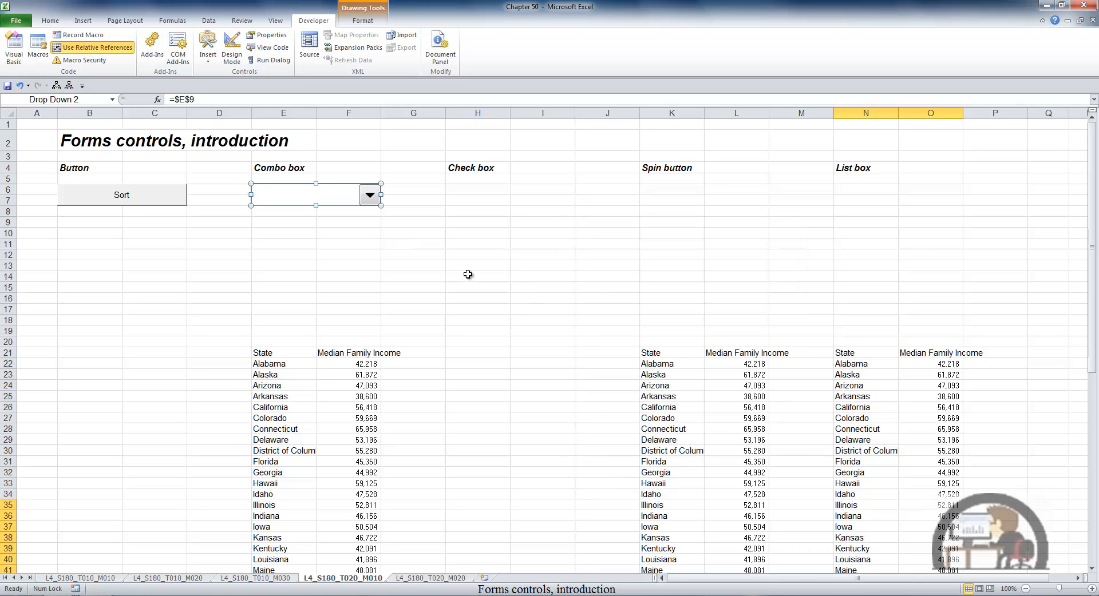
pyautogui.click(369, 230)
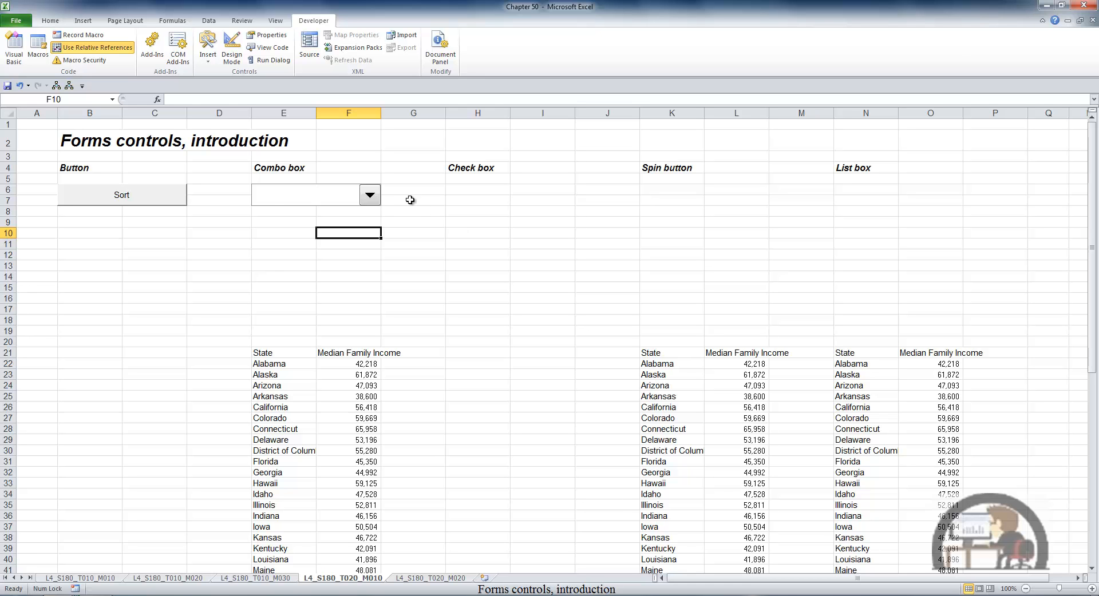
# - Browse the combo box's list of states to its end and back, and pick Arizona
pyautogui.click(370, 195)
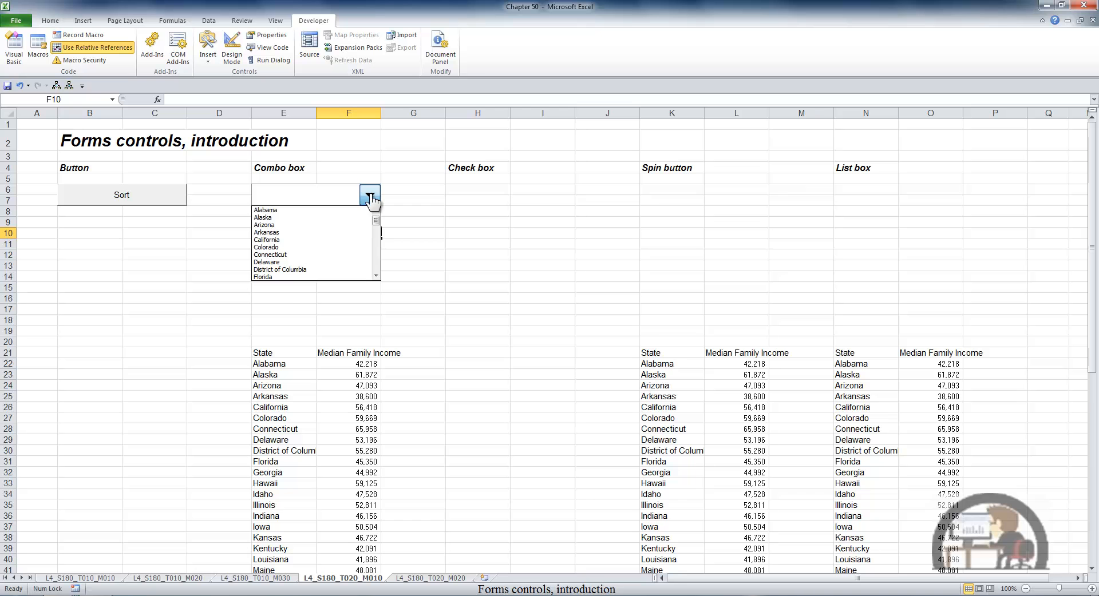
pyautogui.moveTo(376, 220); pyautogui.dragTo(381, 280)
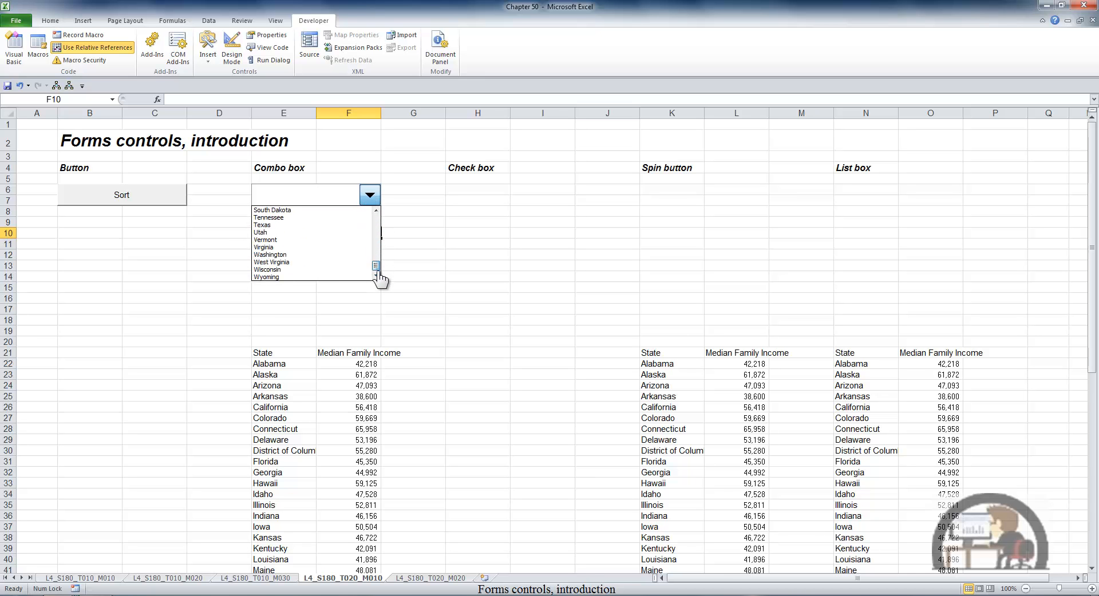
pyautogui.moveTo(380, 281); pyautogui.dragTo(372, 213)
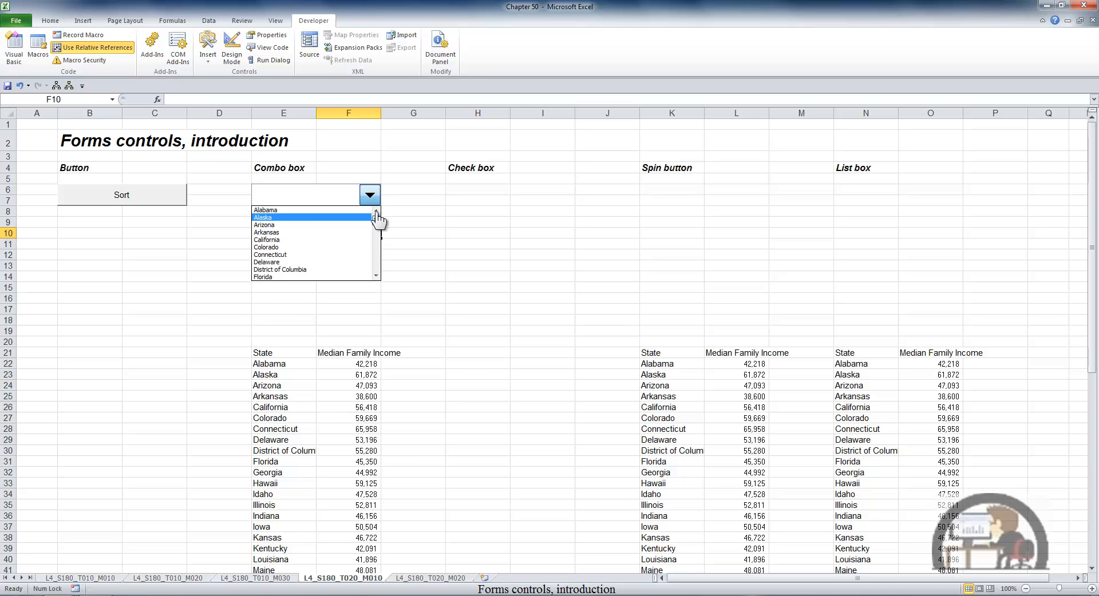
pyautogui.click(289, 226)
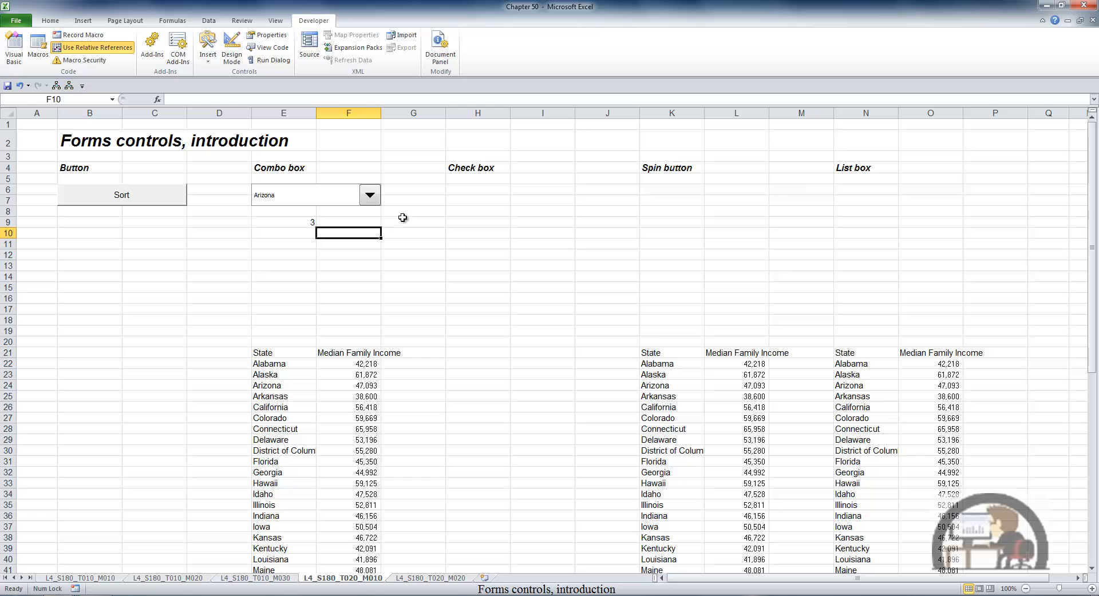
pyautogui.click(298, 255)
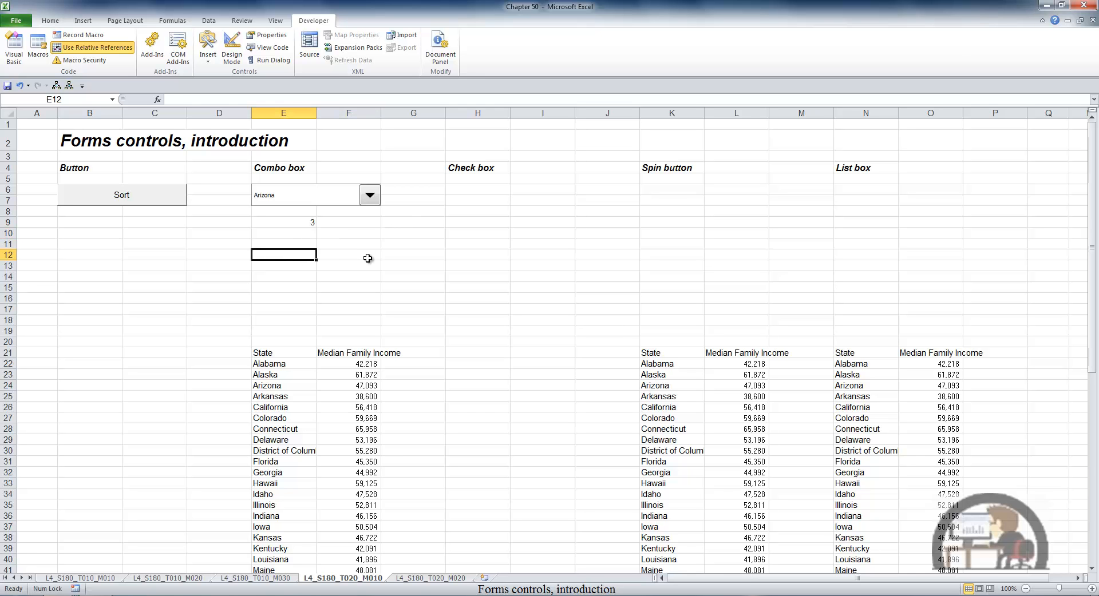
pyautogui.click(294, 222)
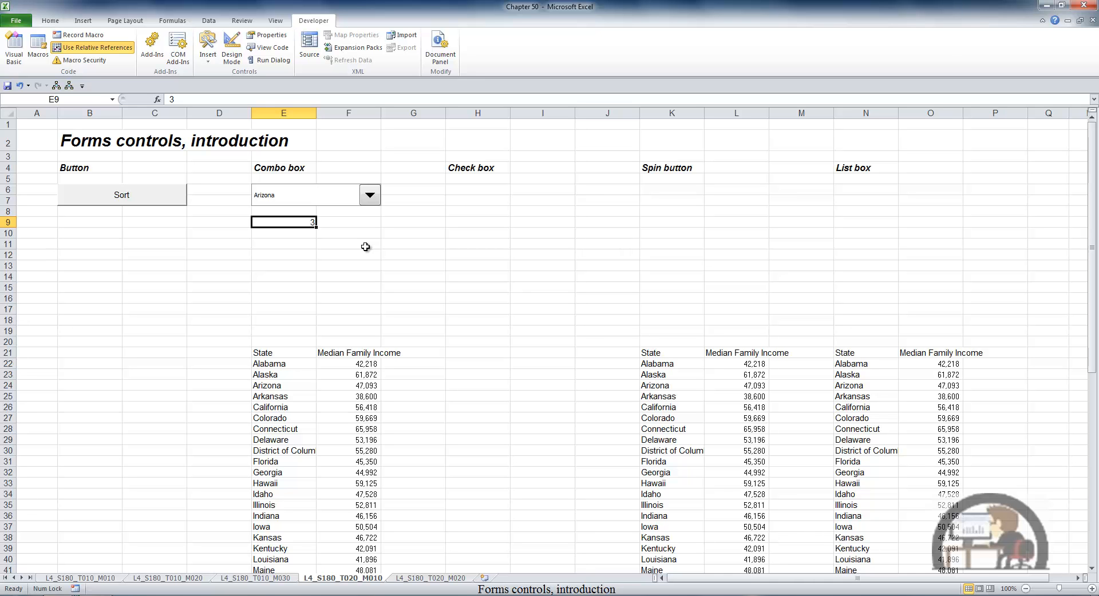
pyautogui.press('Down')
pyautogui.press('Down')
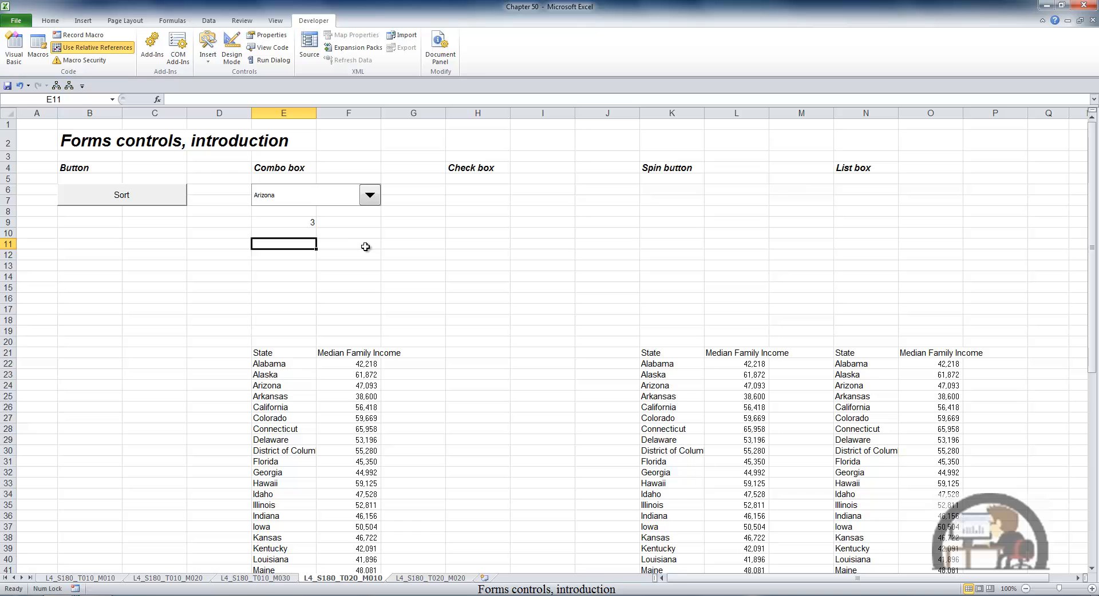
# - Number the states from 1 to 51 in D22:D72 by filling down a series that starts with 1 and 2
pyautogui.click(247, 365)
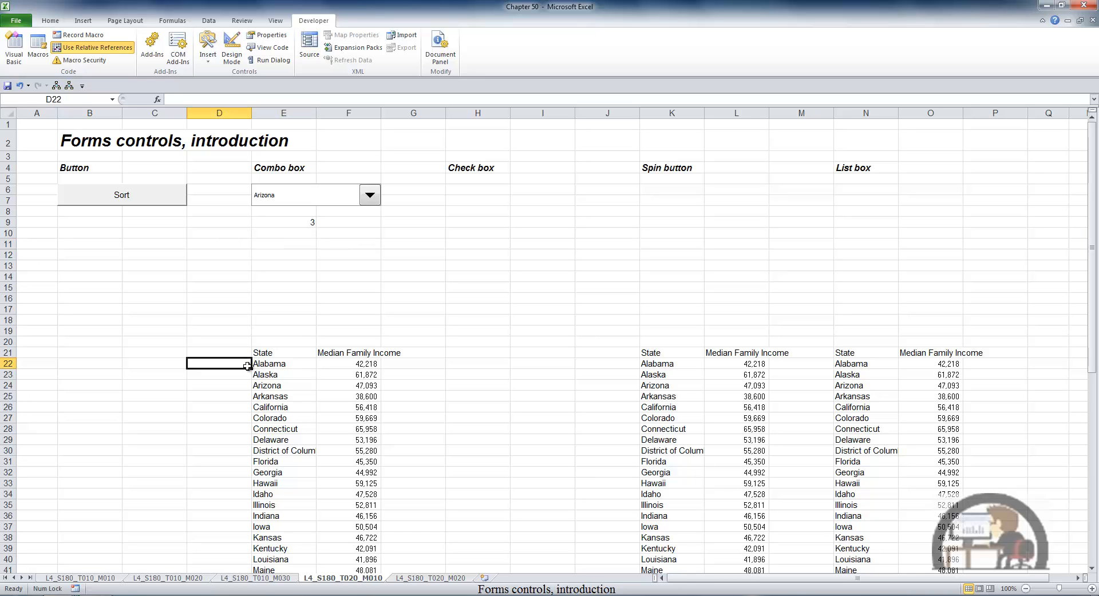
pyautogui.write('1')
pyautogui.press('Return')
pyautogui.write('2')
pyautogui.press('Return')
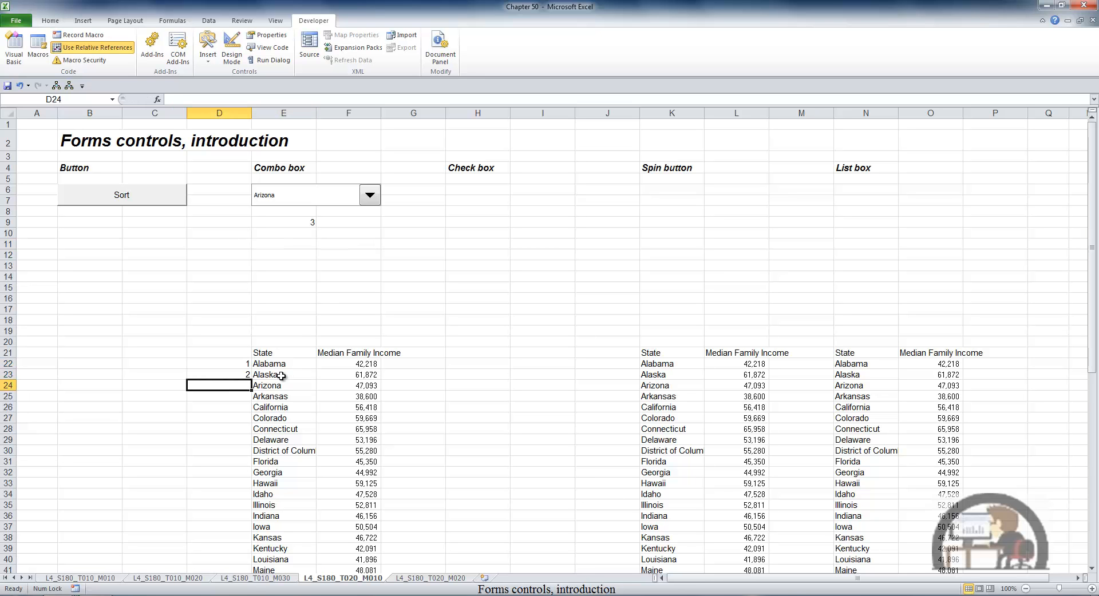
pyautogui.moveTo(244, 367); pyautogui.dragTo(245, 378)
pyautogui.scroll(-1, 252, 380)
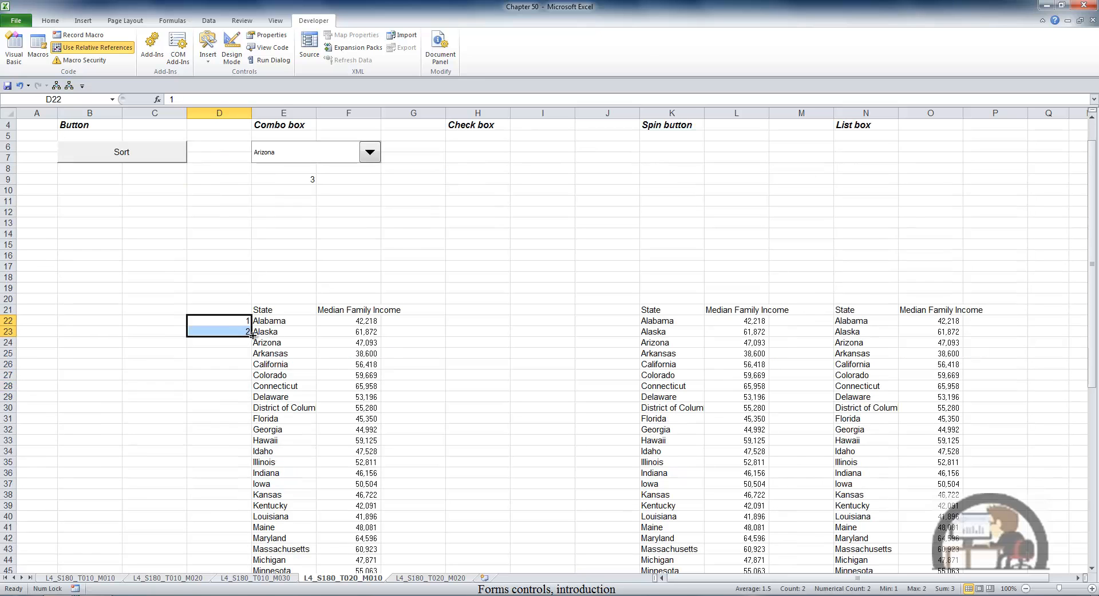
pyautogui.moveTo(251, 335); pyautogui.dragTo(234, 553)
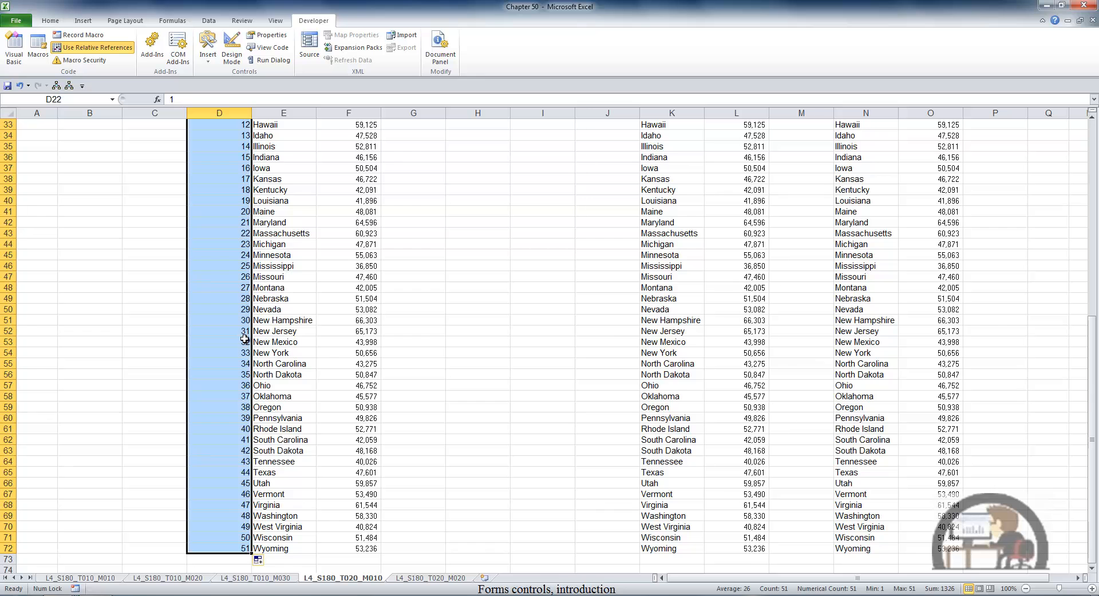
pyautogui.scroll(9, 244, 339)
pyautogui.scroll(2, 244, 340)
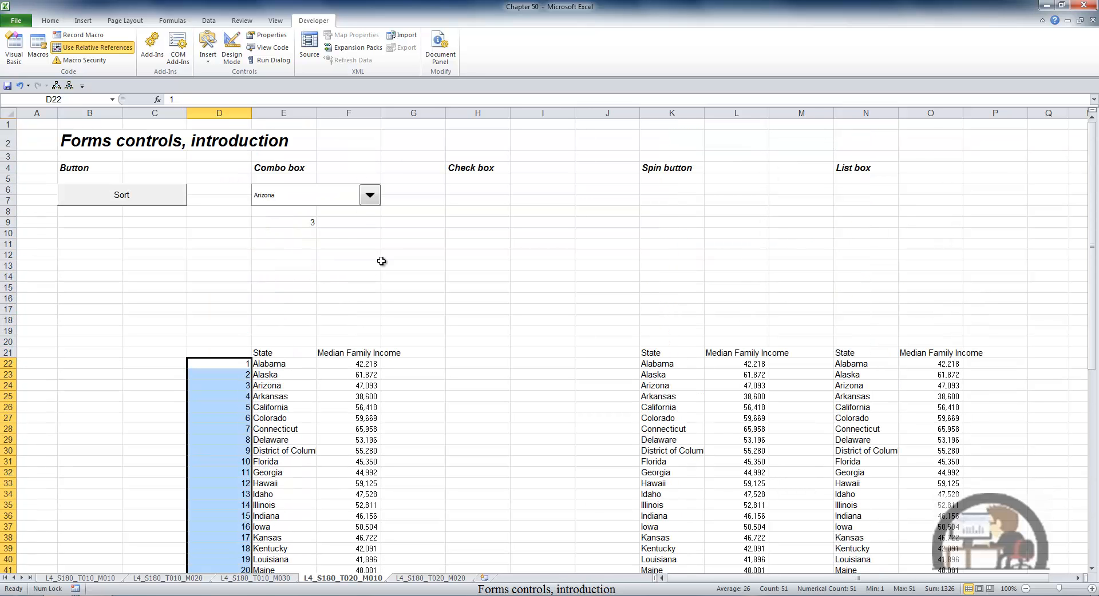
# - Enter the formula =VLOOKUP(E9,D22:F72,3,FALSE) in E11 to look up the selected state's median family income
pyautogui.click(300, 246)
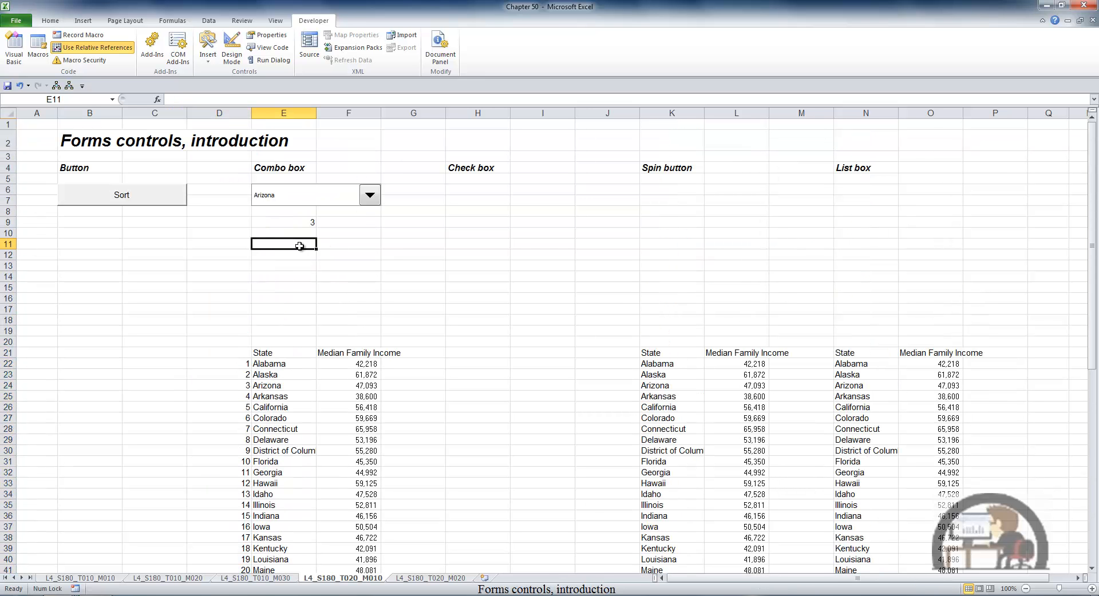
pyautogui.write('=vlo')
pyautogui.press('Tab')
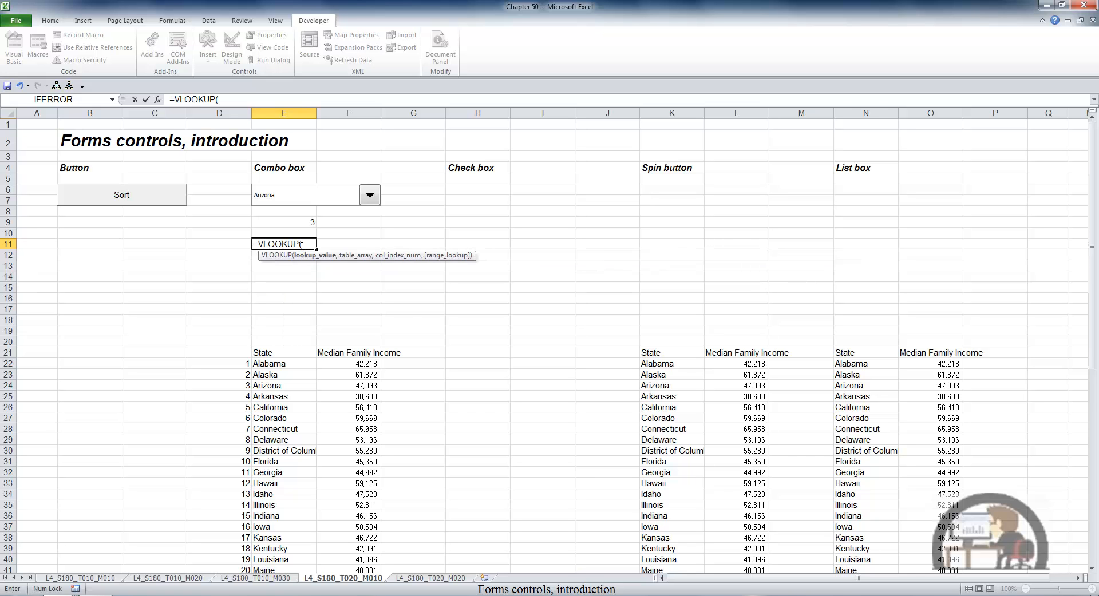
pyautogui.click(299, 223)
pyautogui.write(',')
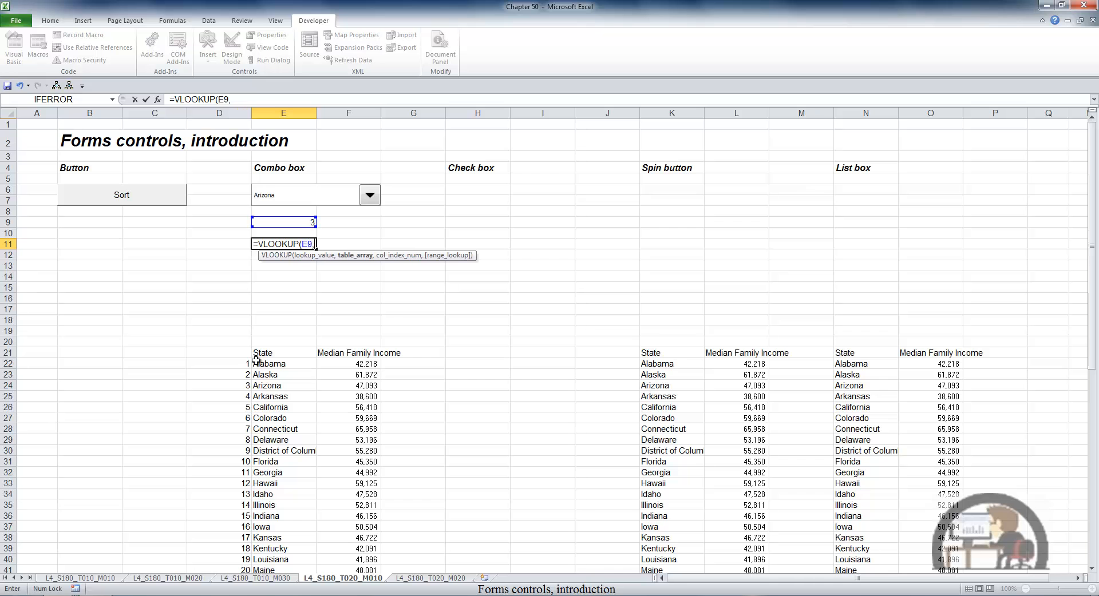
pyautogui.click(227, 362)
pyautogui.hotkey('shift', 'Right')
pyautogui.hotkey('shift', 'Right')
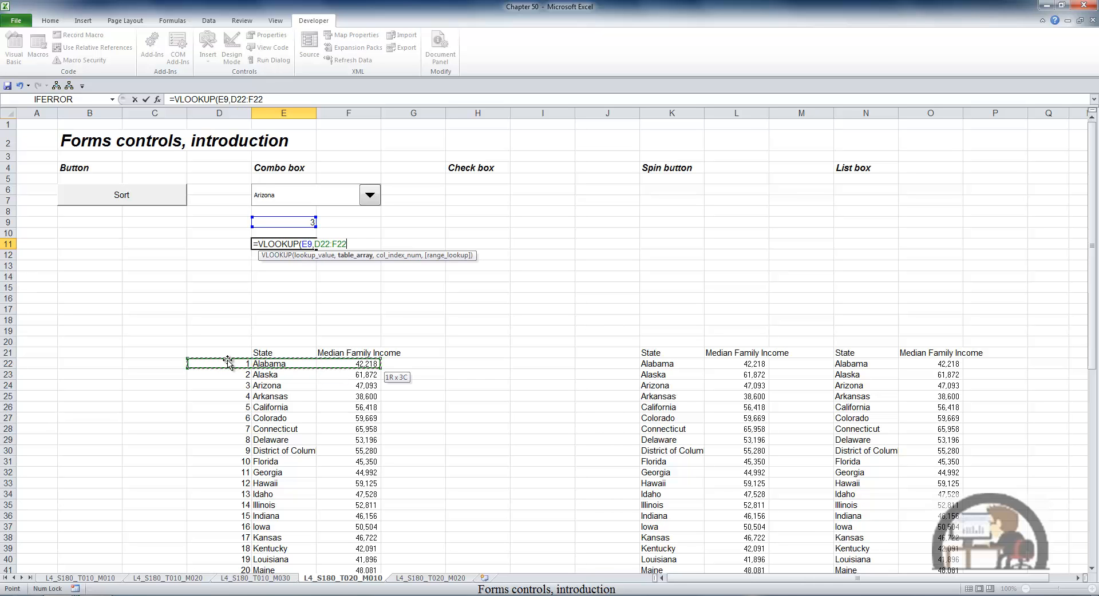
pyautogui.hotkey('ctrl', 'shift', 'Down')
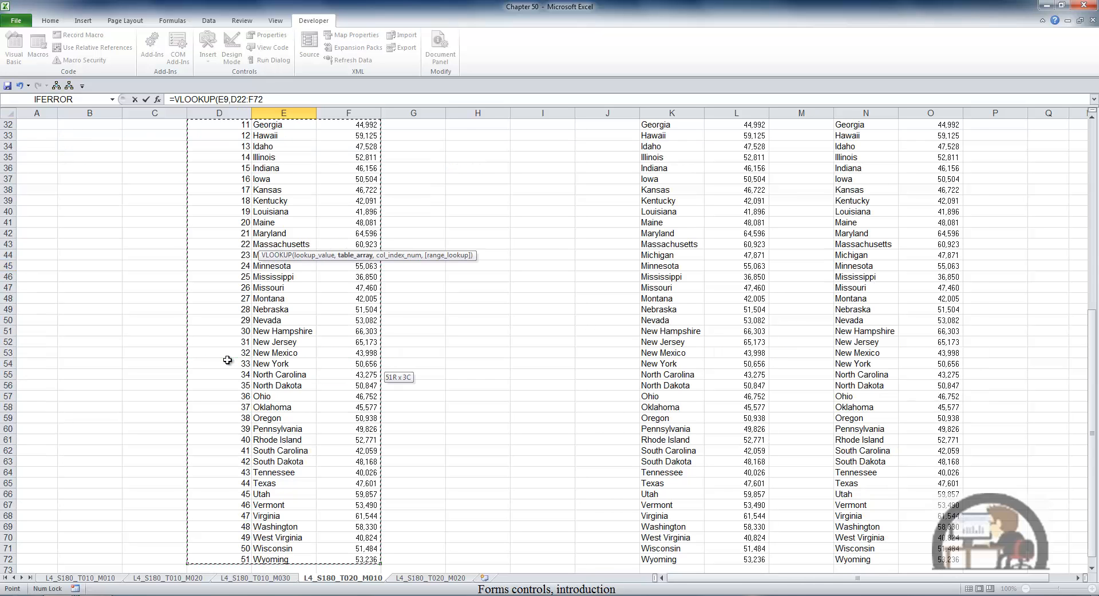
pyautogui.write(',')
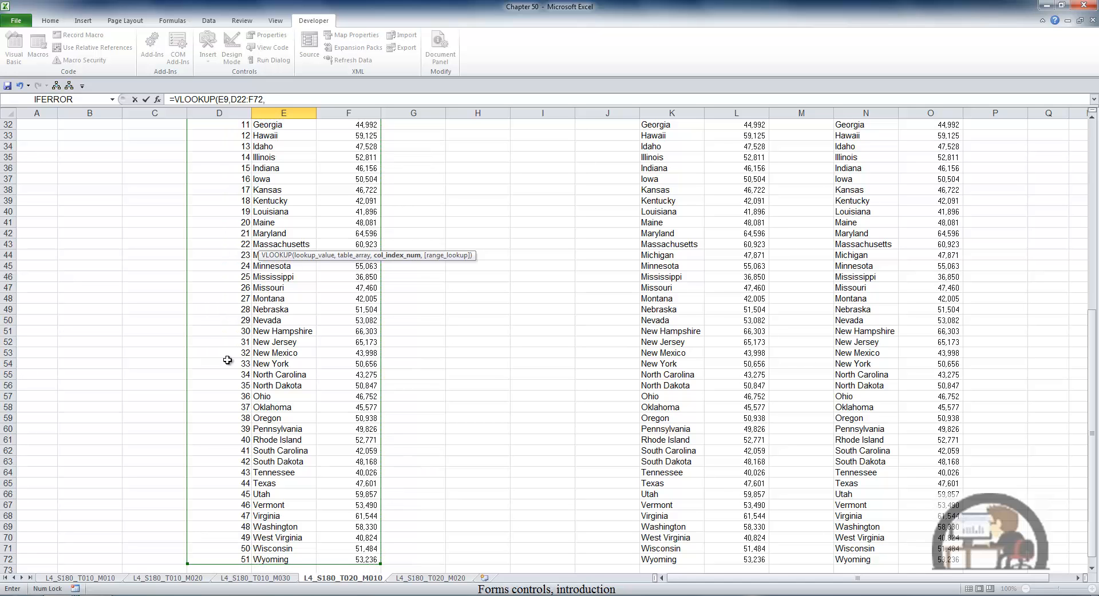
pyautogui.write('3,false')
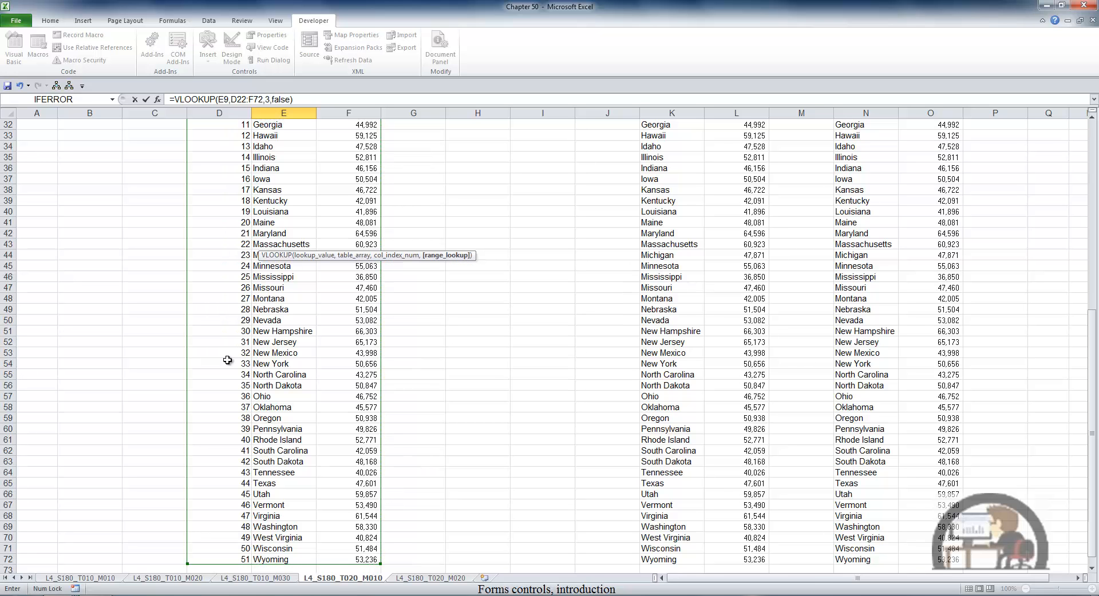
pyautogui.press('Return')
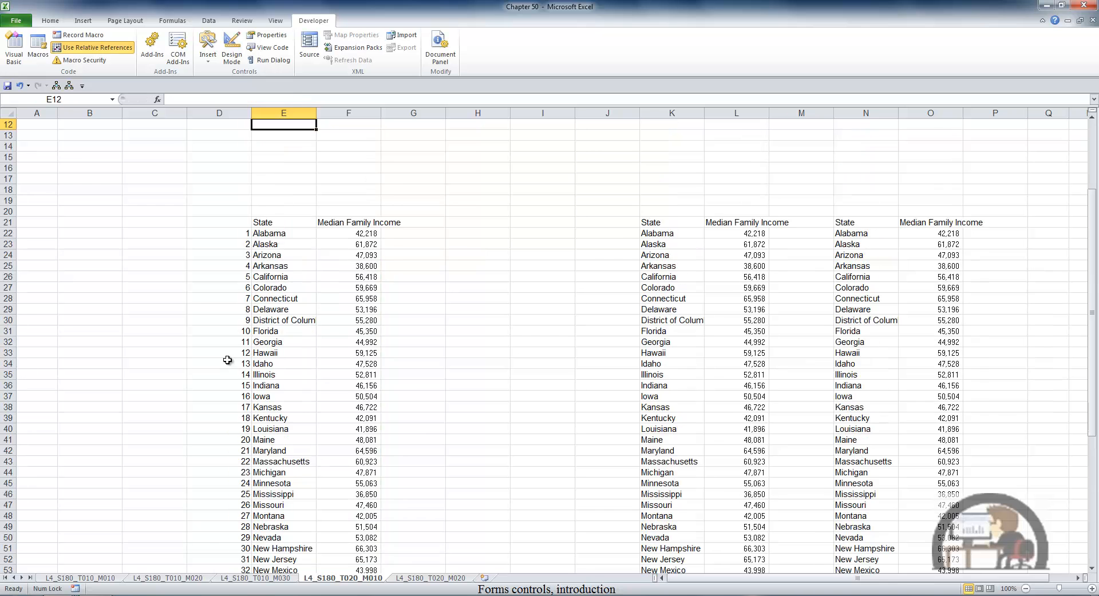
# - Test the income lookup by picking California in the combo box
pyautogui.press('Up')
pyautogui.press('Up')
pyautogui.press('Up')
pyautogui.press('Up')
pyautogui.press('Up')
pyautogui.press('Up')
pyautogui.press('Up')
pyautogui.press('Up')
pyautogui.press('Up')
pyautogui.press('Up')
pyautogui.press('Up')
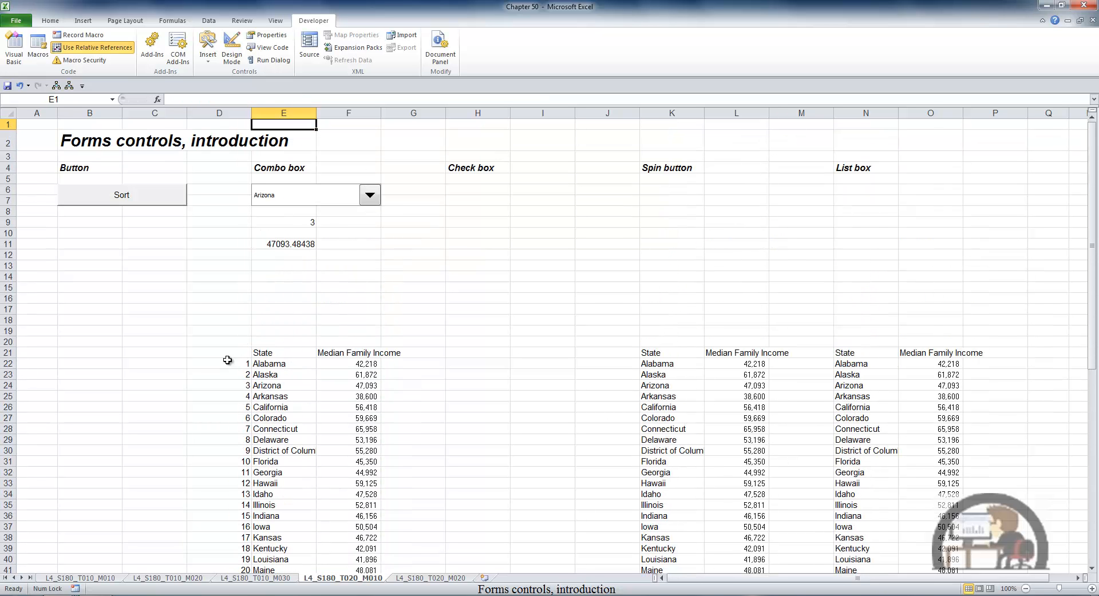
pyautogui.click(369, 198)
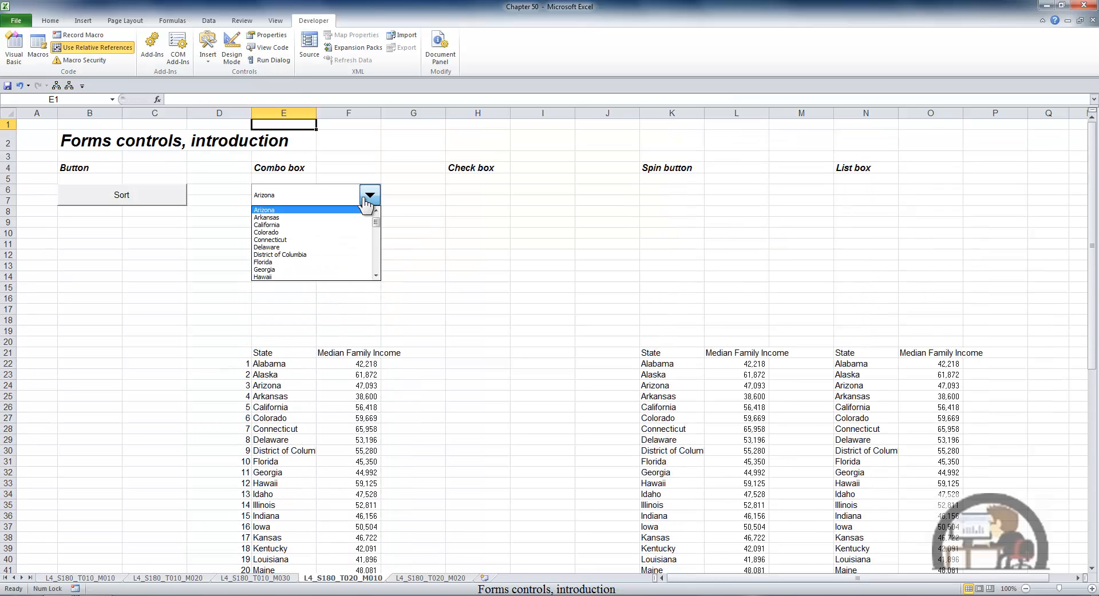
pyautogui.click(304, 225)
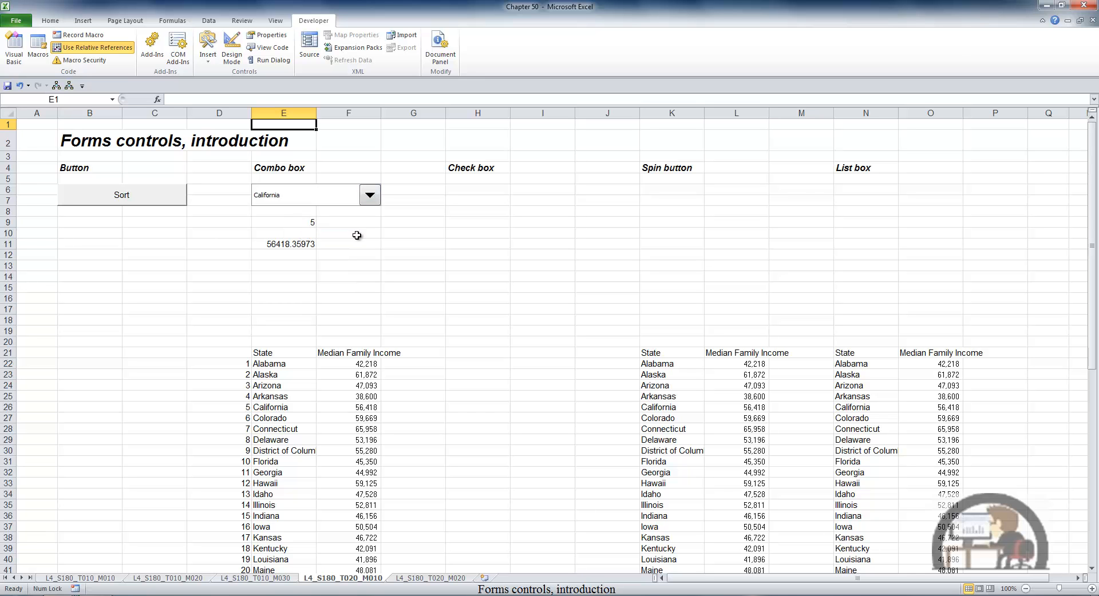
# - Apply the Accounting number format with a dollar sign to the lookup result in E11
pyautogui.click(297, 245)
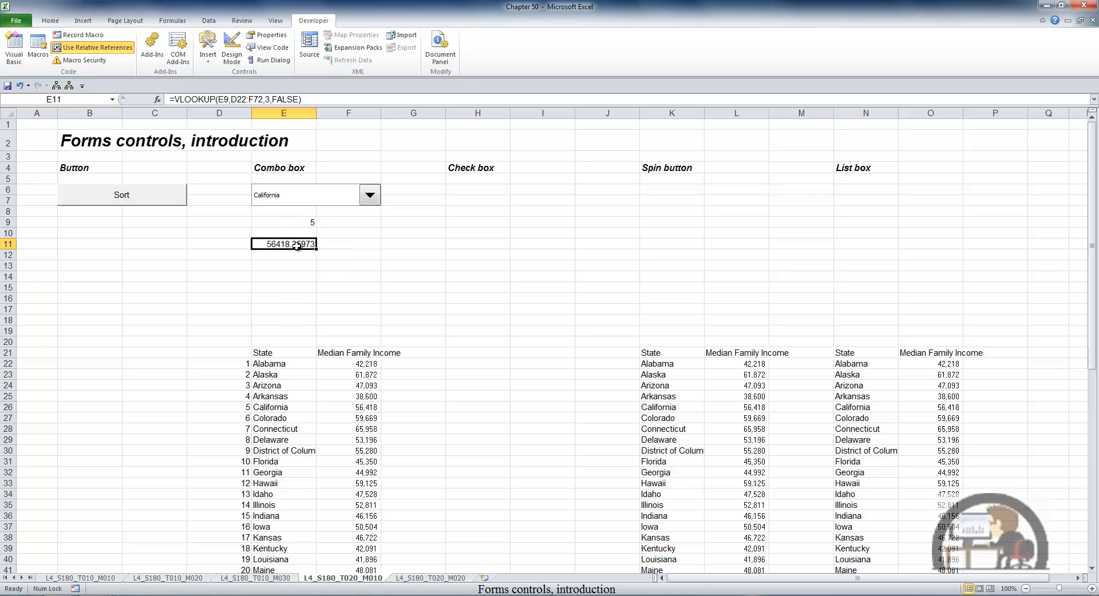
pyautogui.click(50, 21)
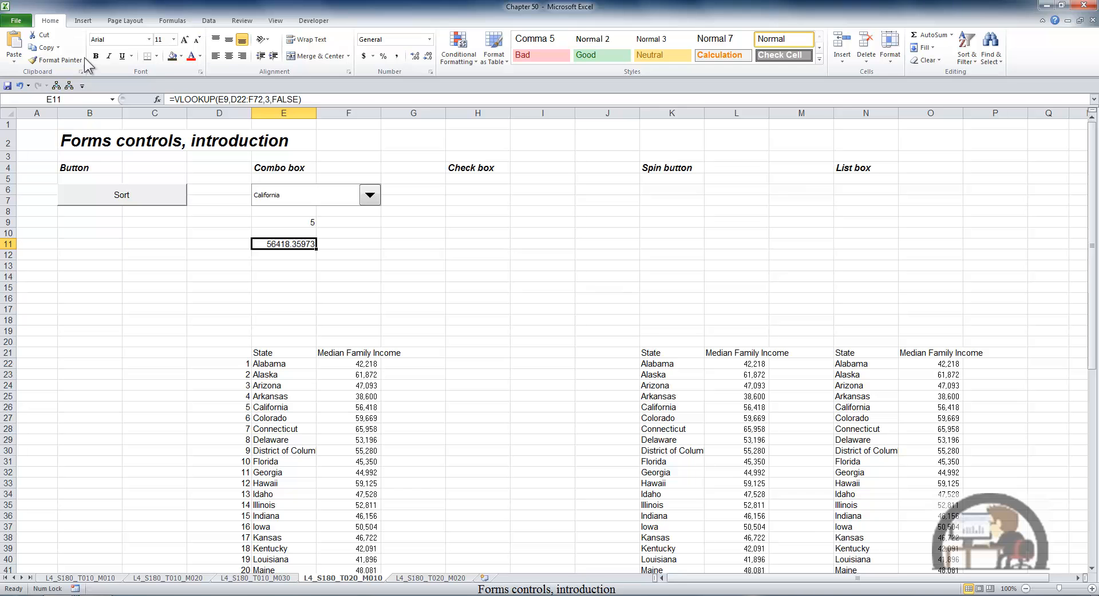
pyautogui.click(365, 56)
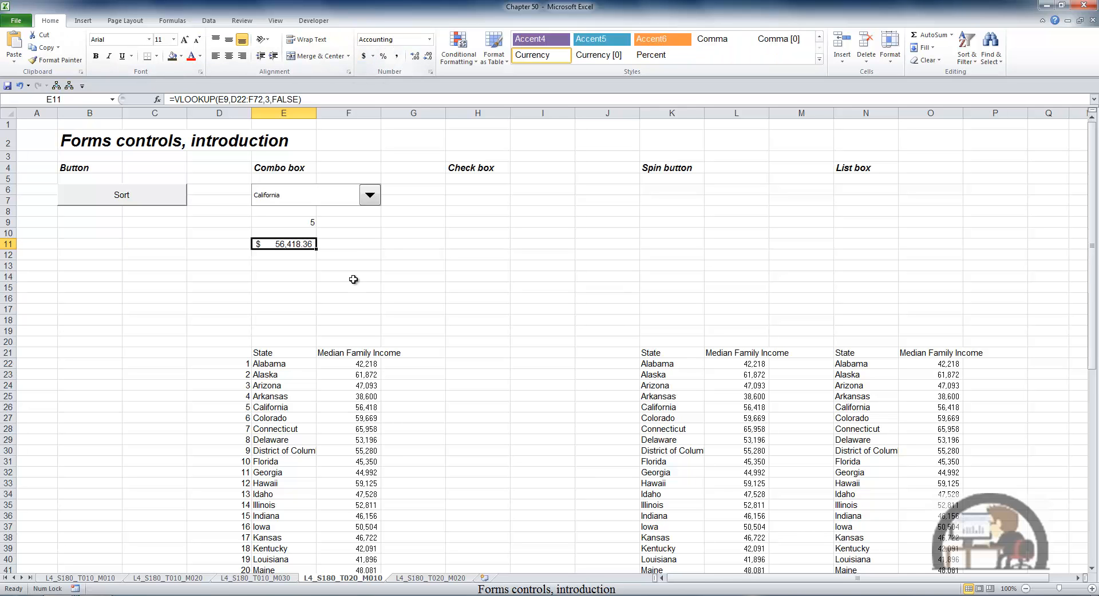
pyautogui.click(304, 278)
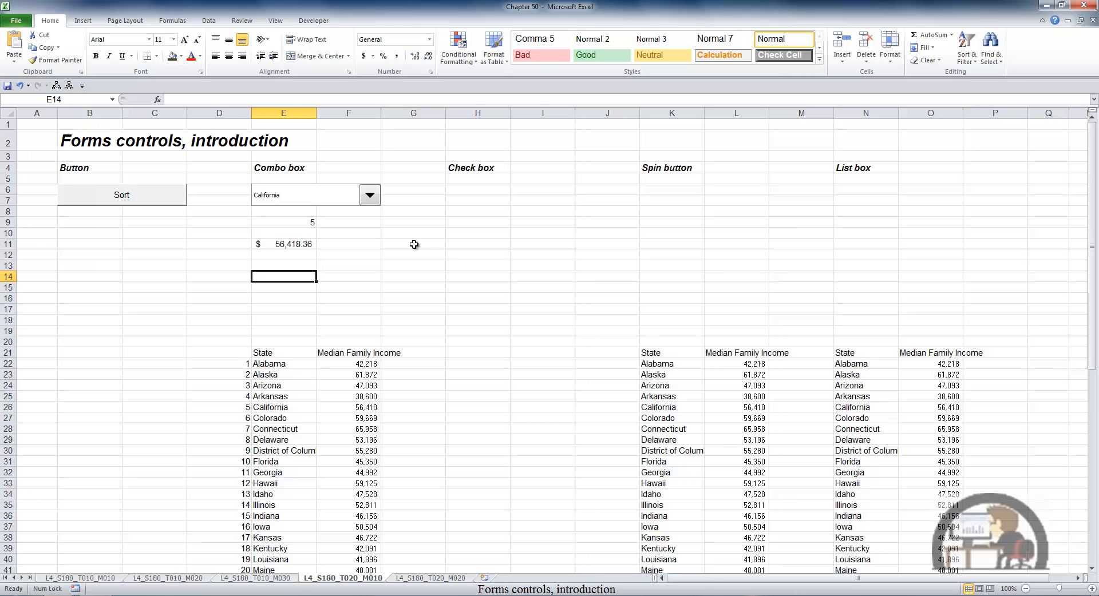
# - Insert a check box form control snapped over H6:I7, under the Check box heading
pyautogui.click(472, 191)
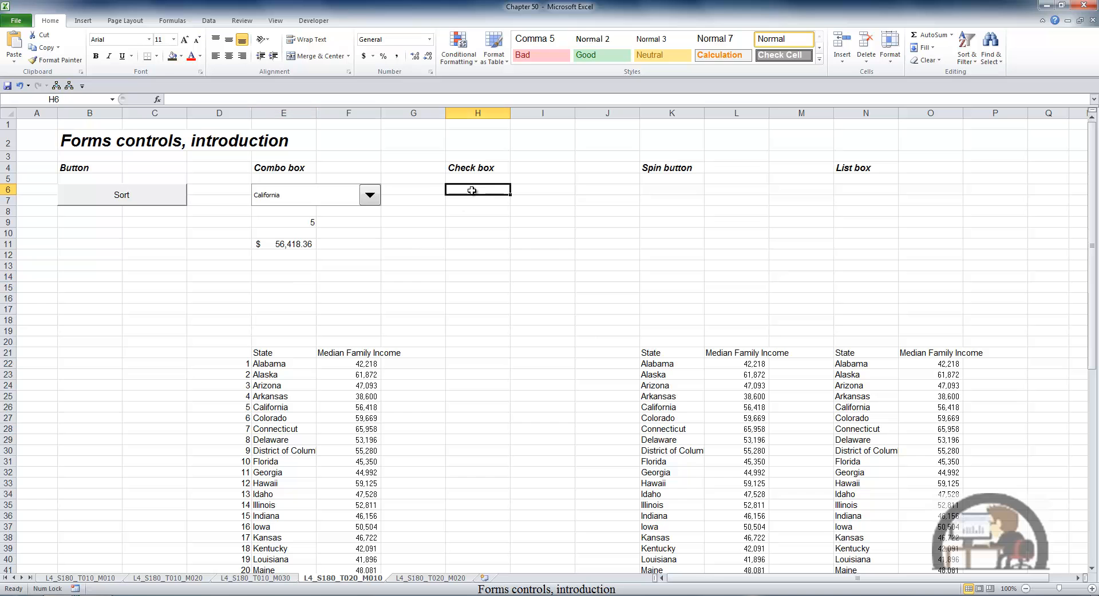
pyautogui.click(314, 21)
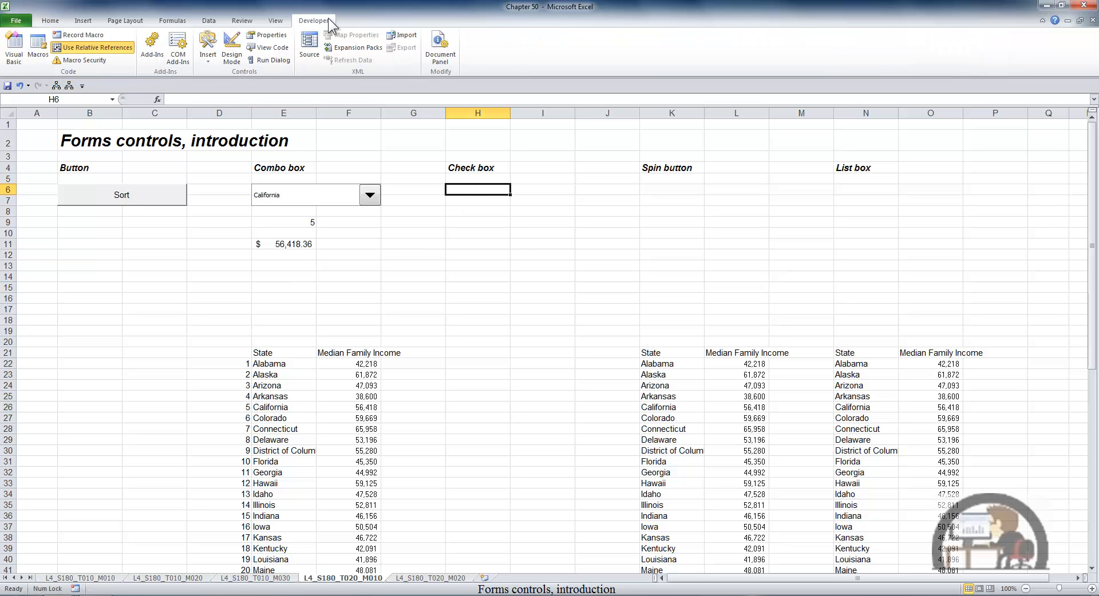
pyautogui.click(208, 58)
pyautogui.click(226, 84)
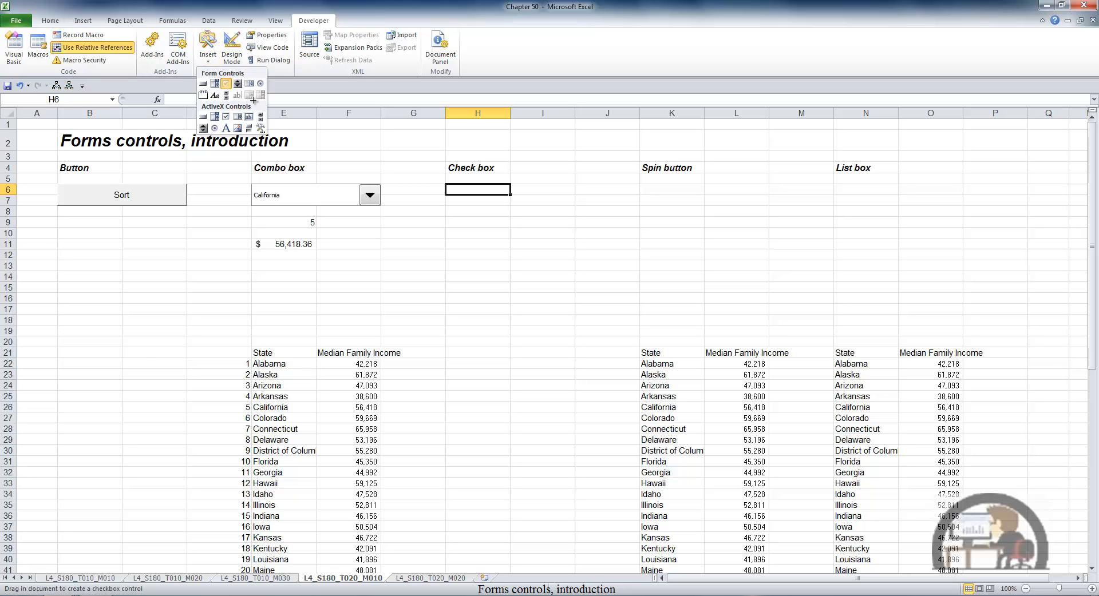
pyautogui.press('alt')
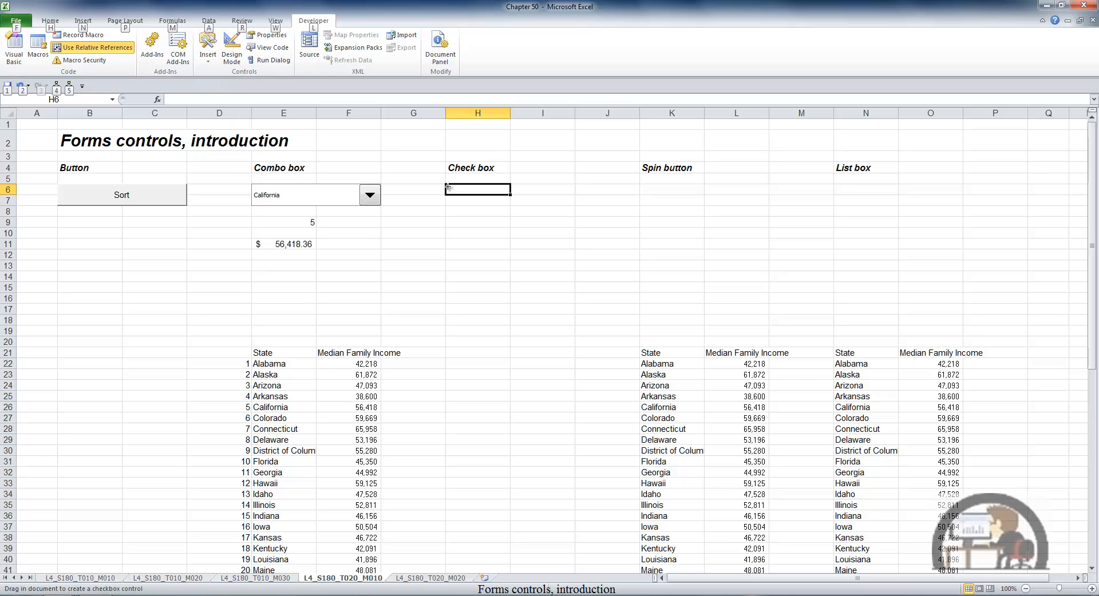
pyautogui.moveTo(447, 186)
pyautogui.mouseDown()
pyautogui.moveTo(544, 191)
pyautogui.moveTo(553, 208)
pyautogui.mouseUp()
pyautogui.click(483, 223)
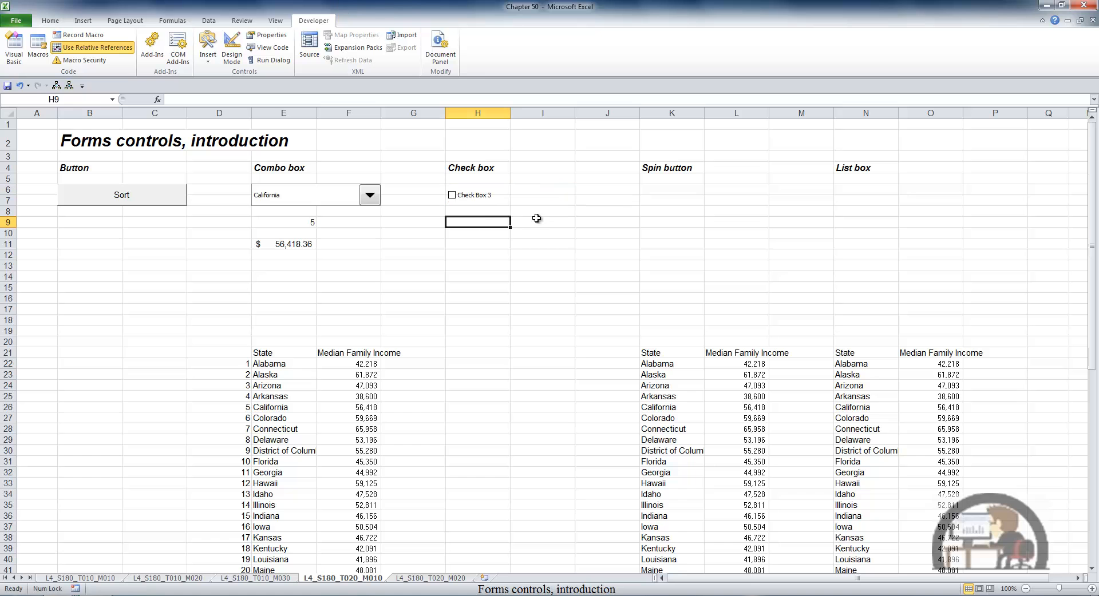
# - Link the check box to cell H9 in its control format settings
pyautogui.rightClick(472, 197)
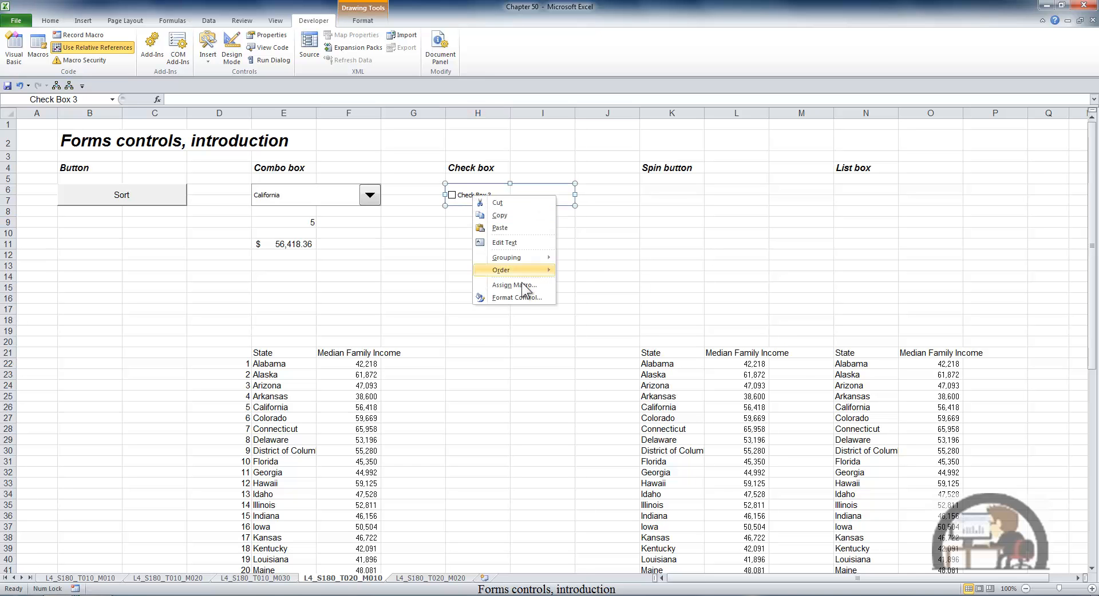
pyautogui.click(517, 297)
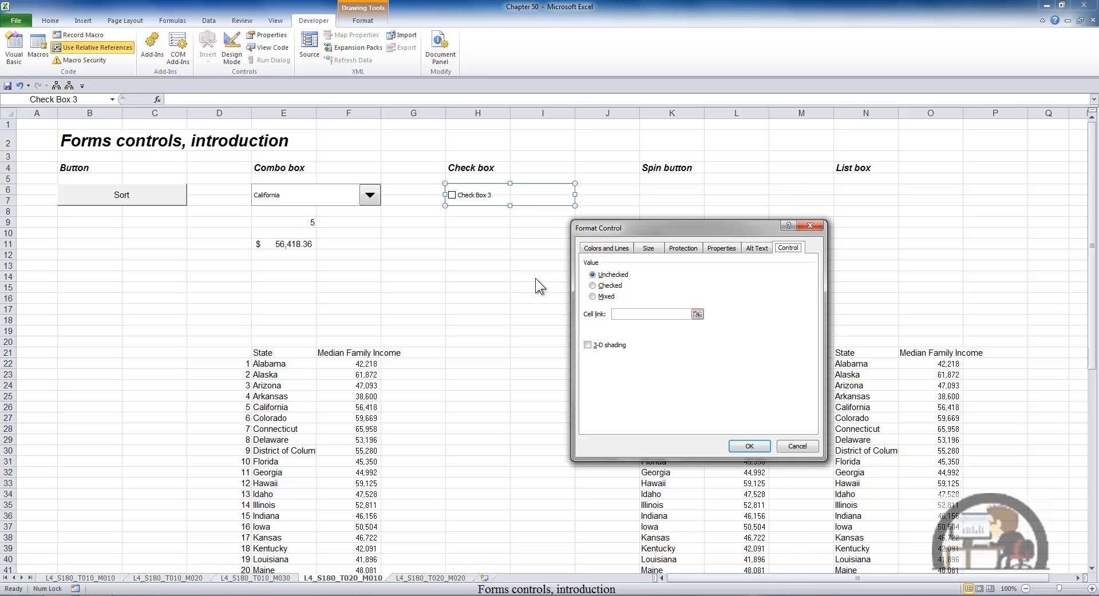
pyautogui.click(640, 313)
pyautogui.click(470, 224)
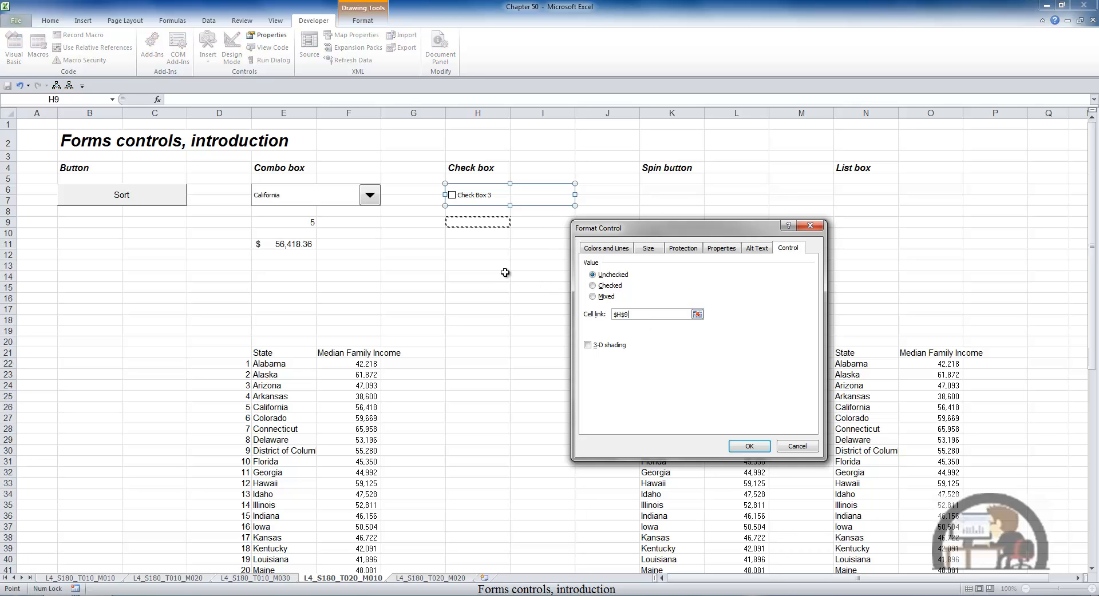
pyautogui.click(747, 446)
# - Replace the check box's label text with Yes / No
pyautogui.click(491, 197)
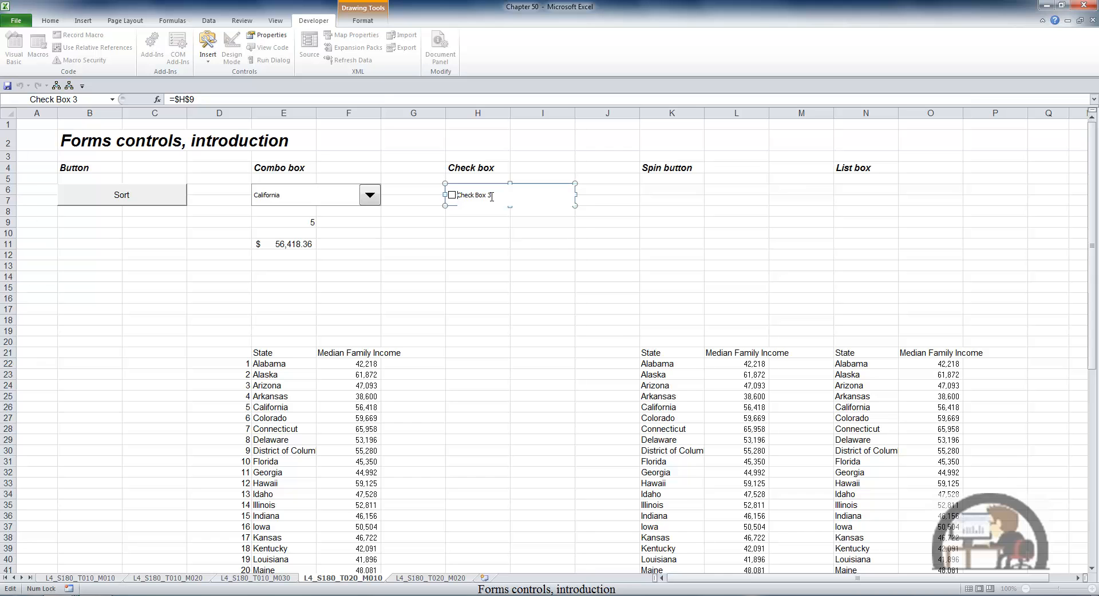
pyautogui.press('BackSpace')
pyautogui.press('BackSpace')
pyautogui.press('BackSpace')
pyautogui.press('BackSpace')
pyautogui.press('BackSpace')
pyautogui.press('BackSpace')
pyautogui.press('BackSpace')
pyautogui.press('BackSpace')
pyautogui.press('BackSpace')
pyautogui.press('BackSpace')
pyautogui.write('Yes / No')
pyautogui.click(459, 232)
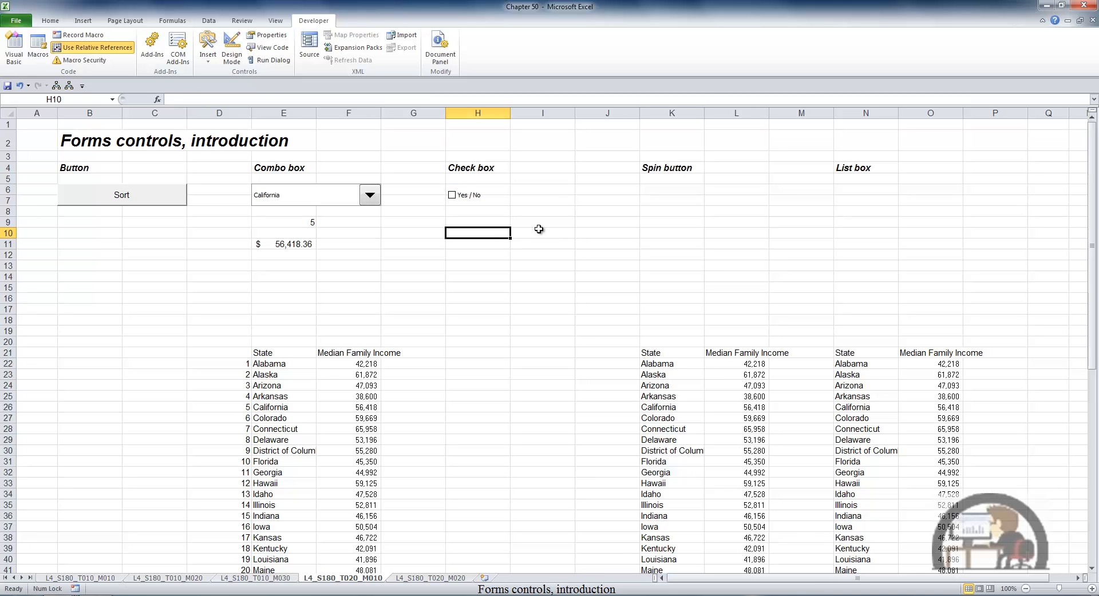
# - Test the check box by ticking it and clearing it again
pyautogui.click(452, 196)
pyautogui.click(452, 195)
pyautogui.press('Down')
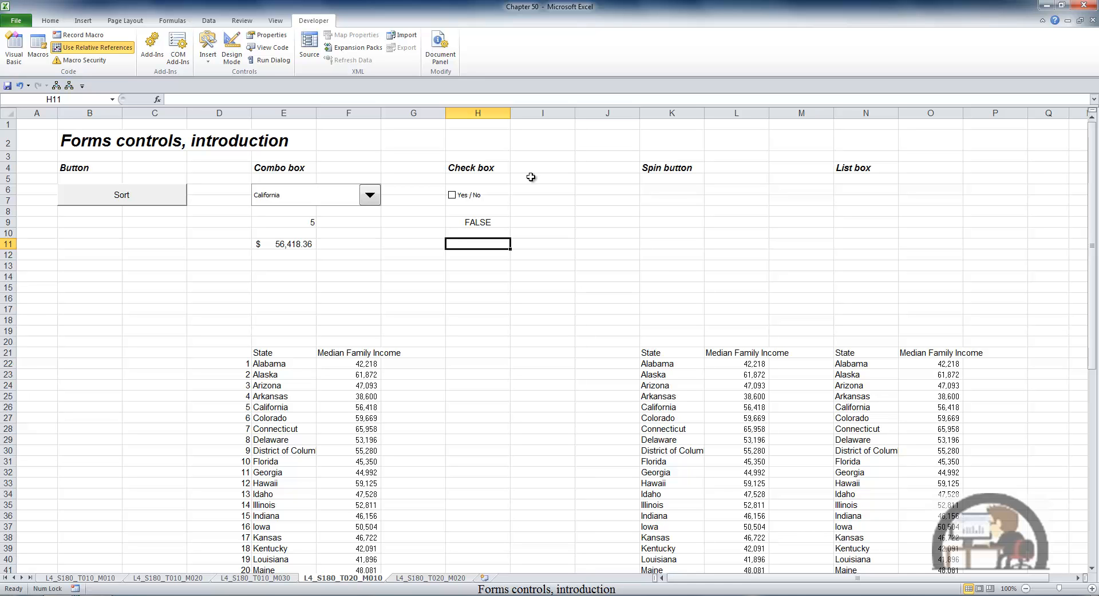
# - Insert a spin button form control snapped over K6:K10, under the Spin button heading
pyautogui.click(212, 60)
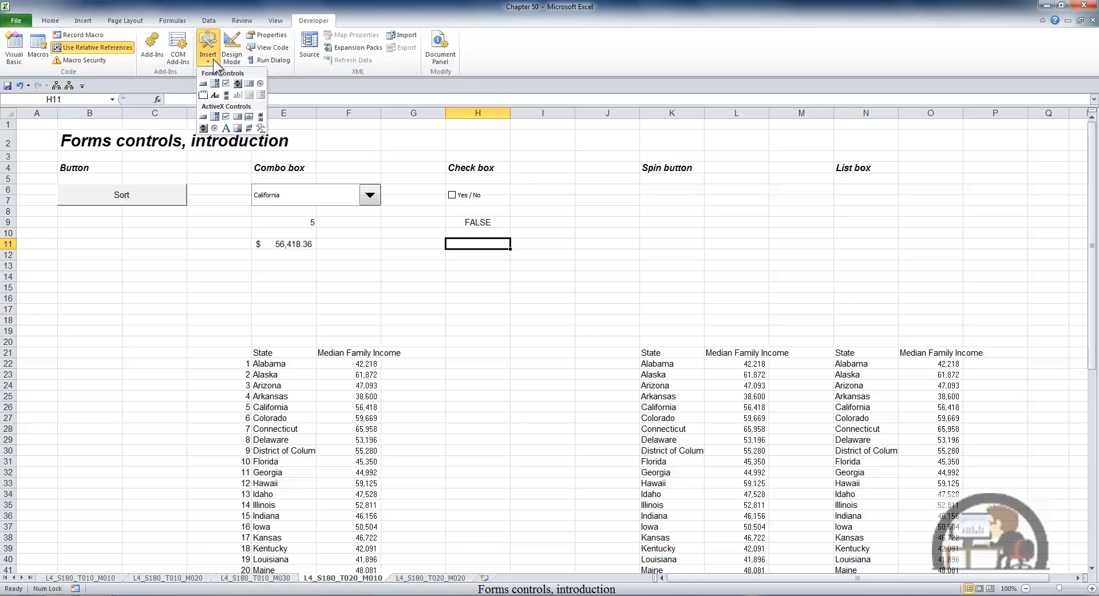
pyautogui.click(236, 84)
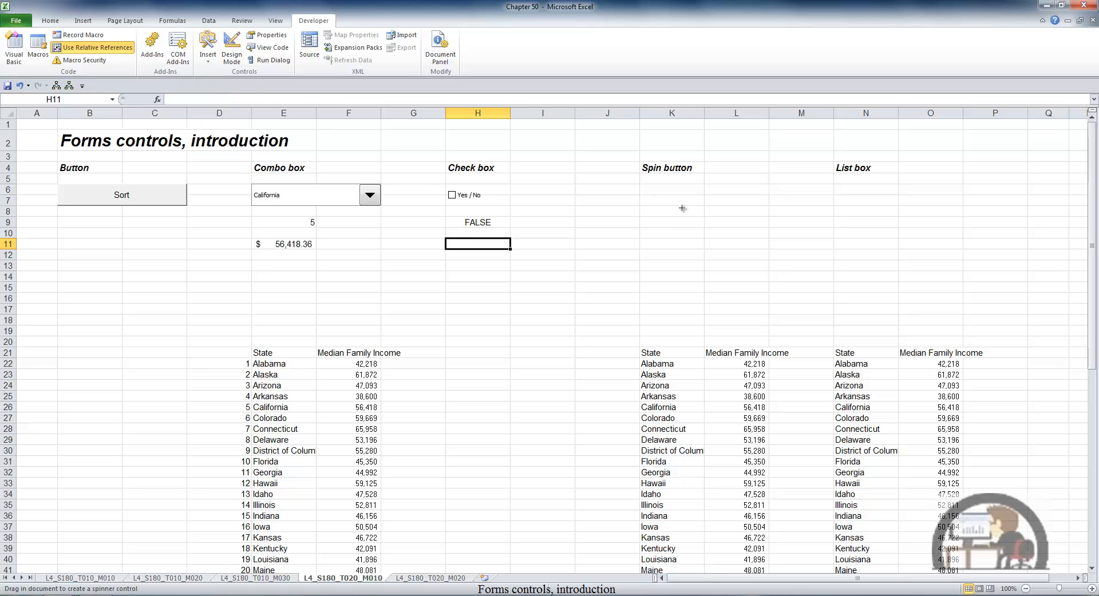
pyautogui.press('alt')
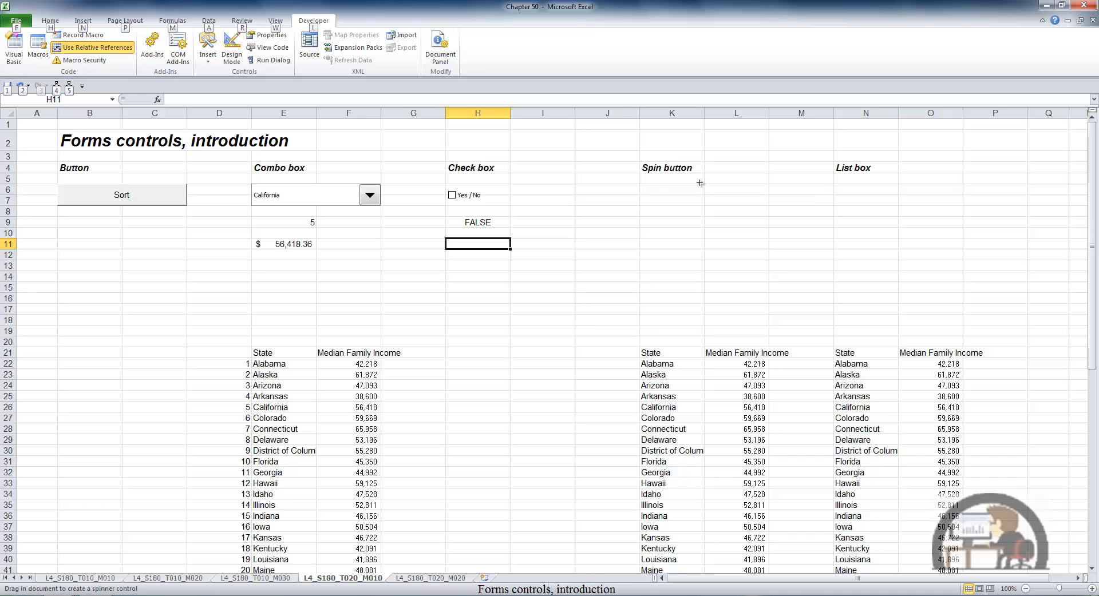
pyautogui.moveTo(641, 183)
pyautogui.mouseDown()
pyautogui.moveTo(688, 191)
pyautogui.moveTo(688, 240)
pyautogui.mouseUp()
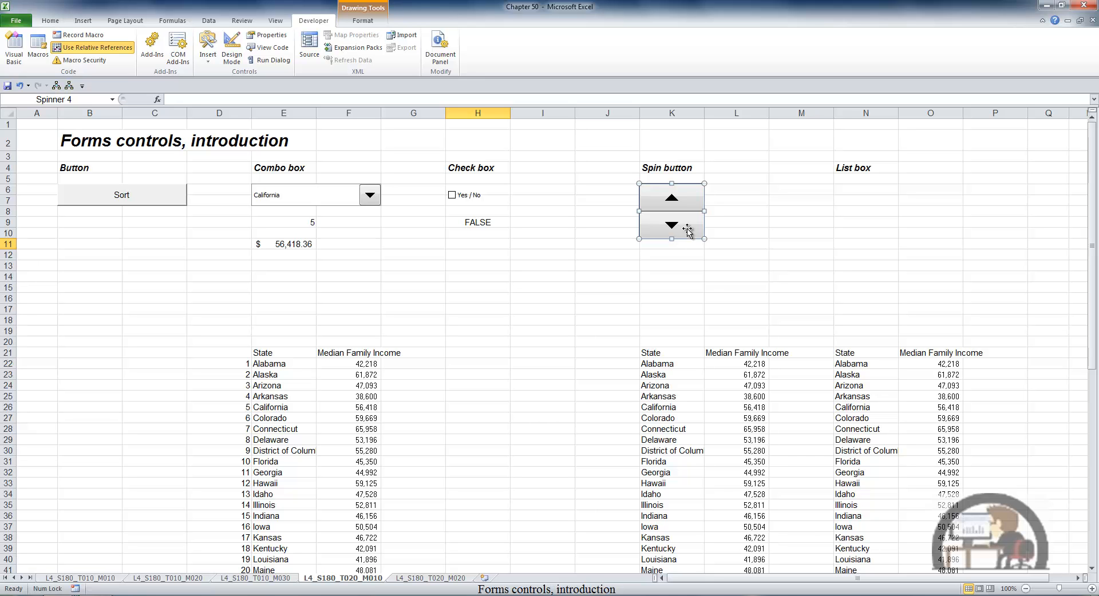
# - Link the spin button to cell K13 and set its current value to 1
pyautogui.rightClick(688, 230)
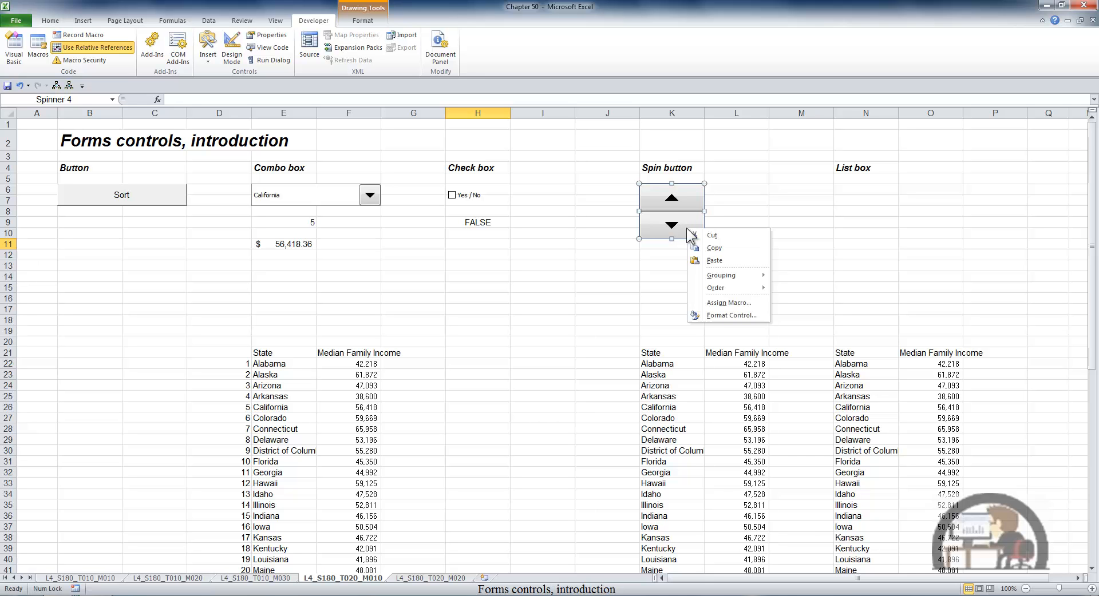
pyautogui.click(732, 315)
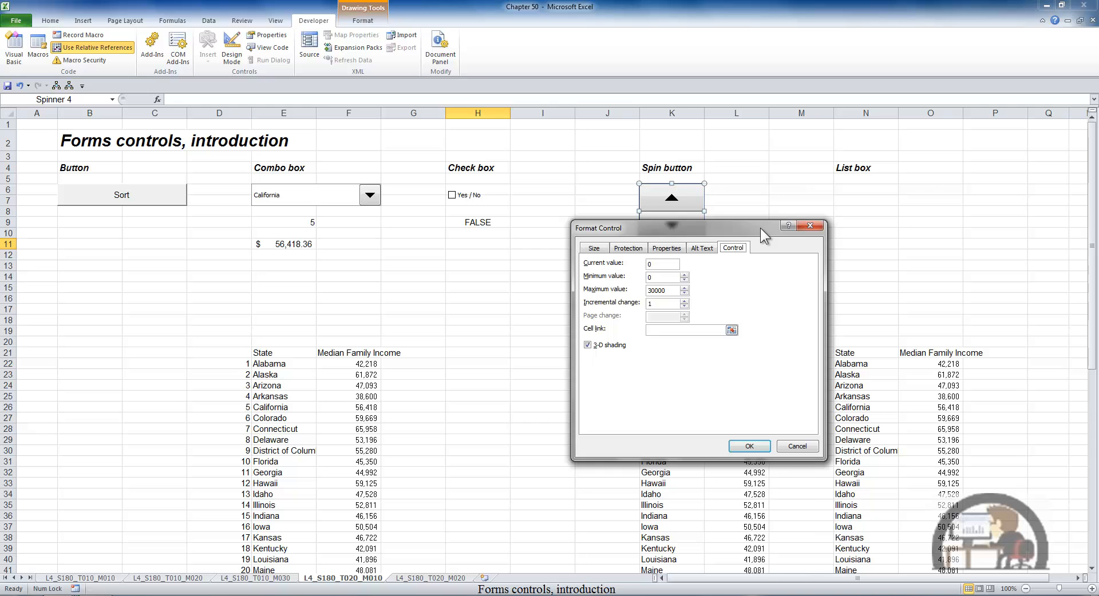
pyautogui.moveTo(760, 228); pyautogui.dragTo(595, 298)
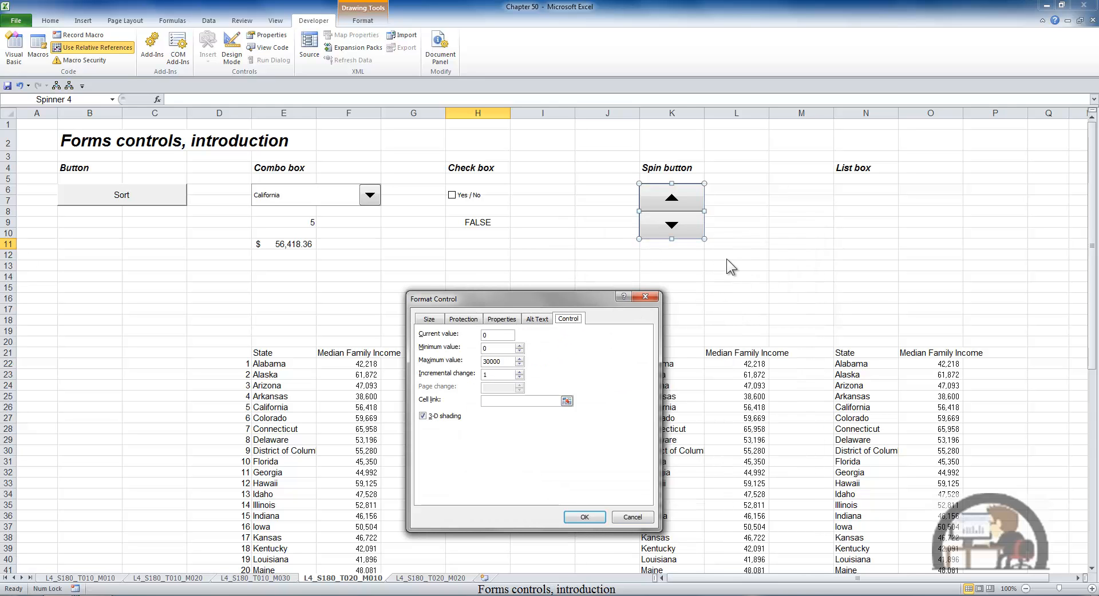
pyautogui.click(501, 400)
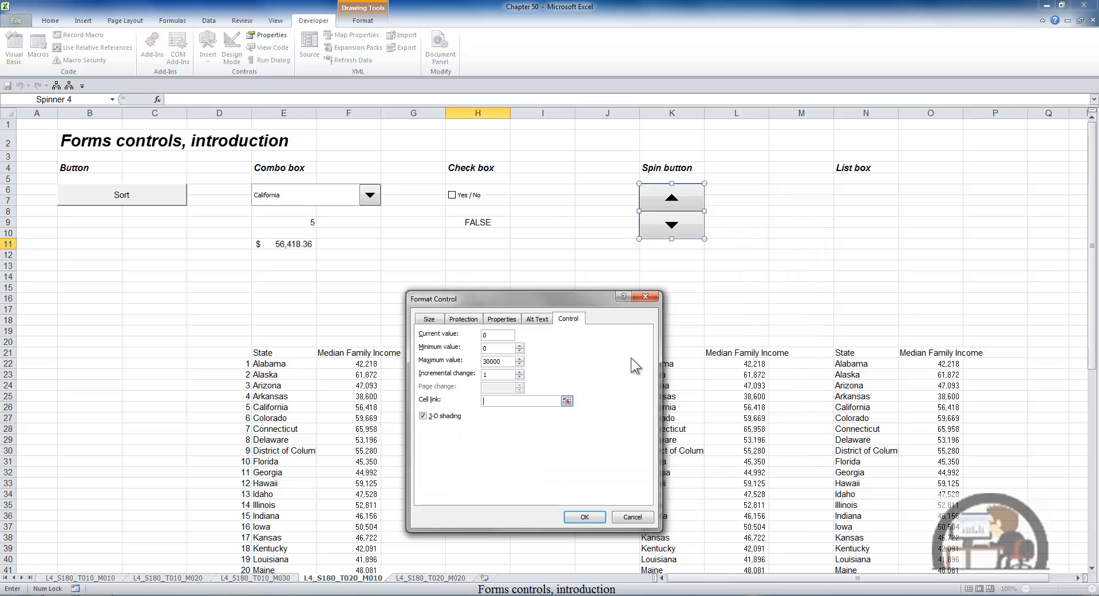
pyautogui.click(681, 267)
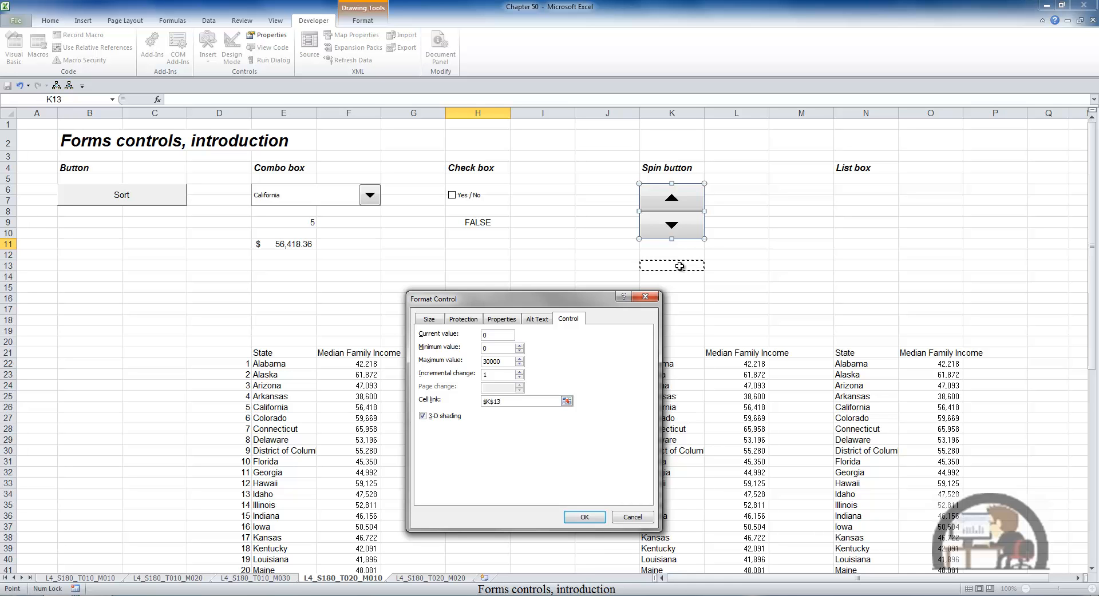
pyautogui.doubleClick(503, 334)
pyautogui.press('Tab')
pyautogui.click(584, 517)
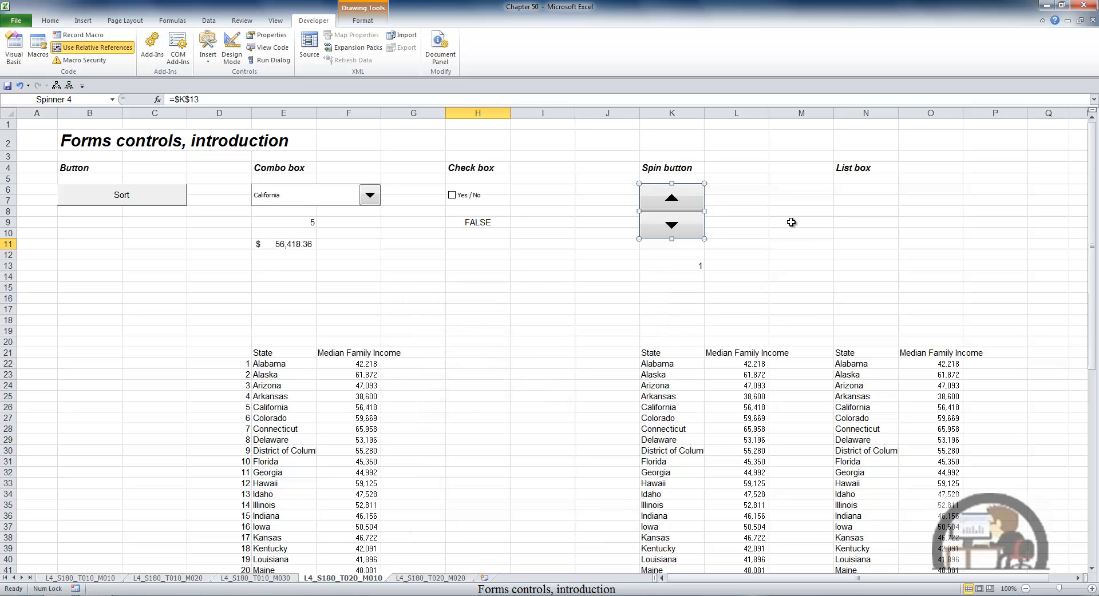
# - Test the spin button by stepping it up six times and down four times
pyautogui.click(744, 208)
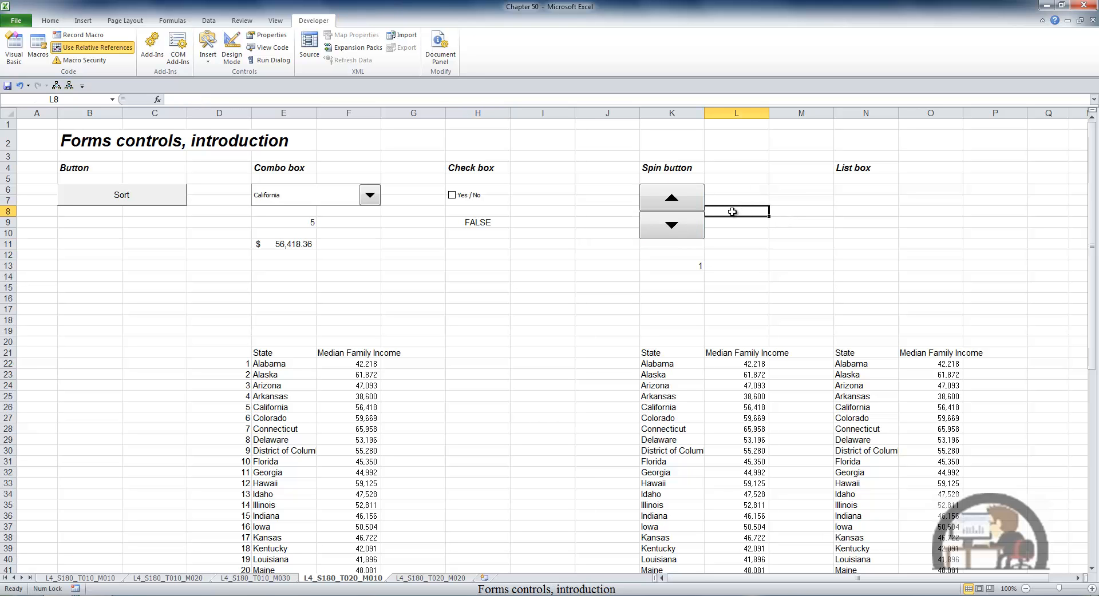
pyautogui.click(679, 198)
pyautogui.click(679, 198)
pyautogui.click(679, 199)
pyautogui.click(680, 198)
pyautogui.click(680, 198)
pyautogui.click(679, 198)
pyautogui.click(672, 228)
pyautogui.click(672, 228)
pyautogui.click(672, 228)
pyautogui.click(672, 228)
# - Enter the formula =VLOOKUP(K13,D22:F72,2,FALSE) in K15 to look up the state name for the spin button's number
pyautogui.click(672, 288)
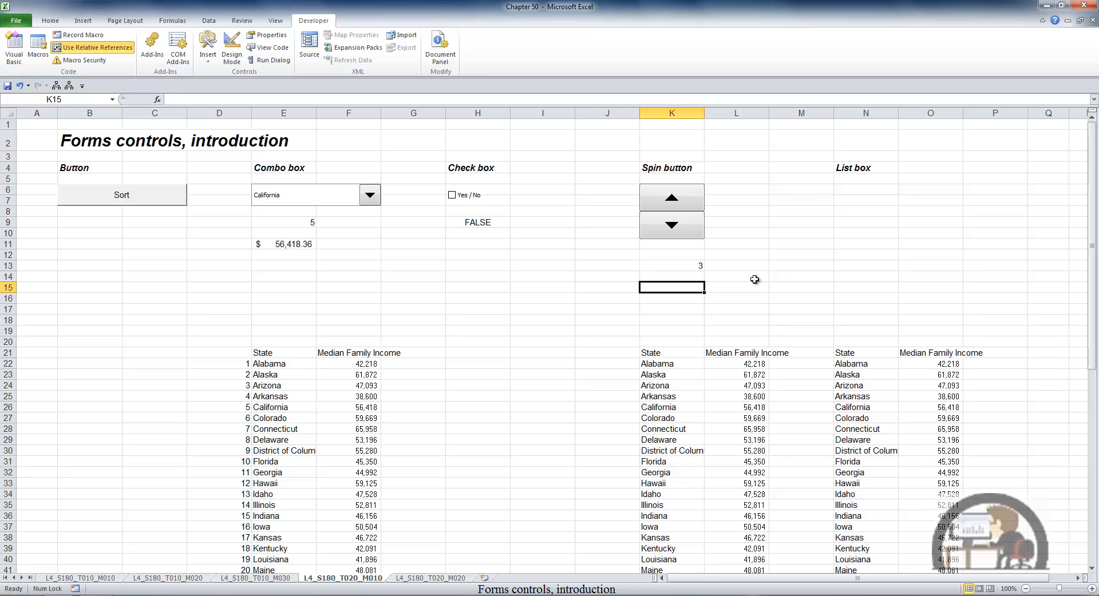
pyautogui.write('=vlook')
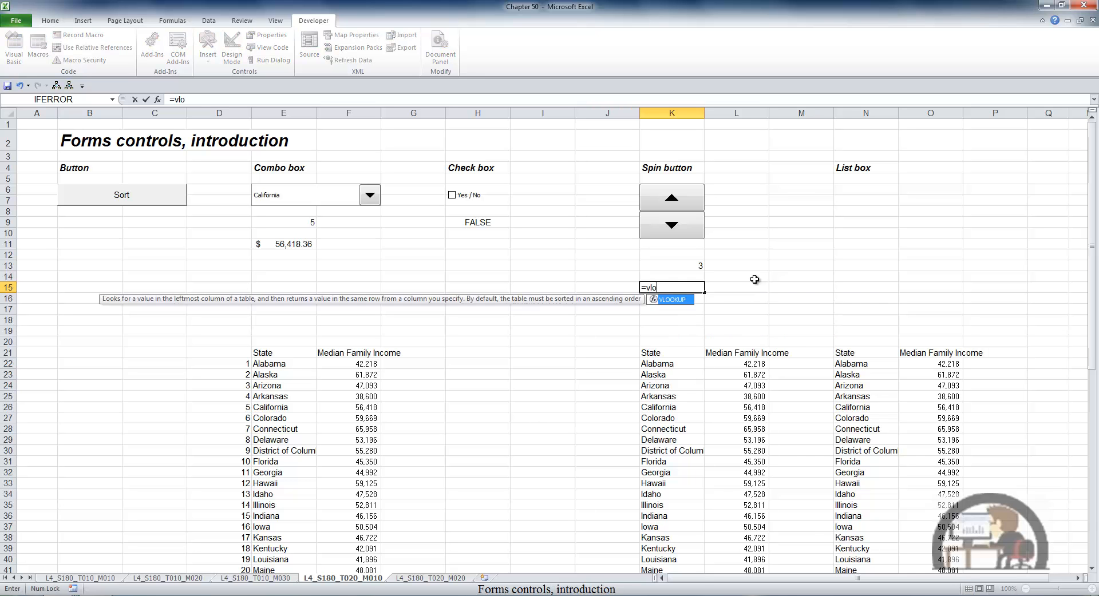
pyautogui.press('Tab')
pyautogui.click(698, 266)
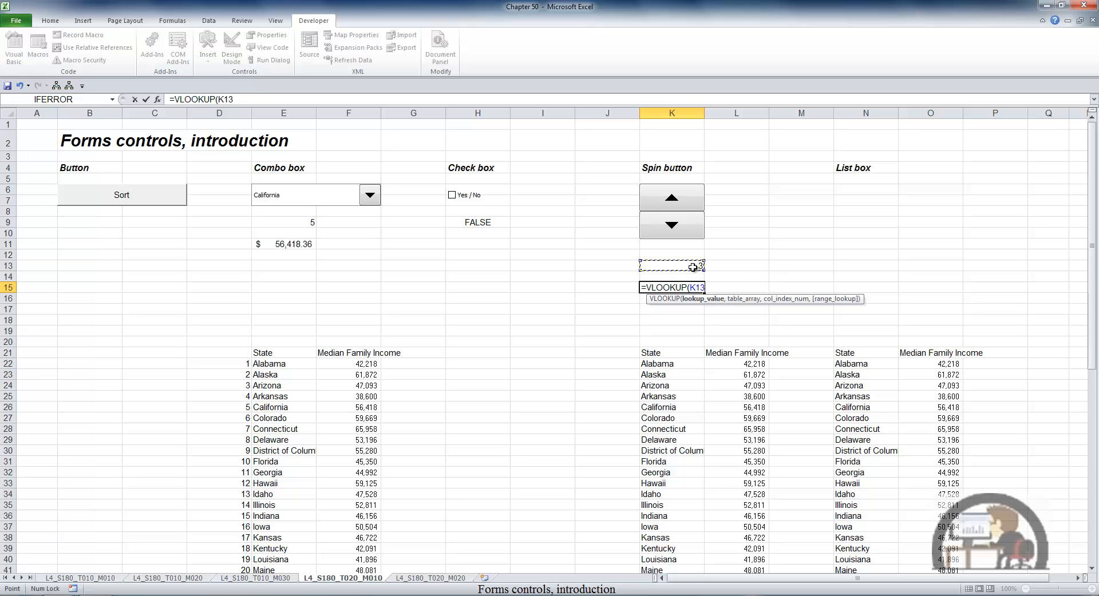
pyautogui.write(',')
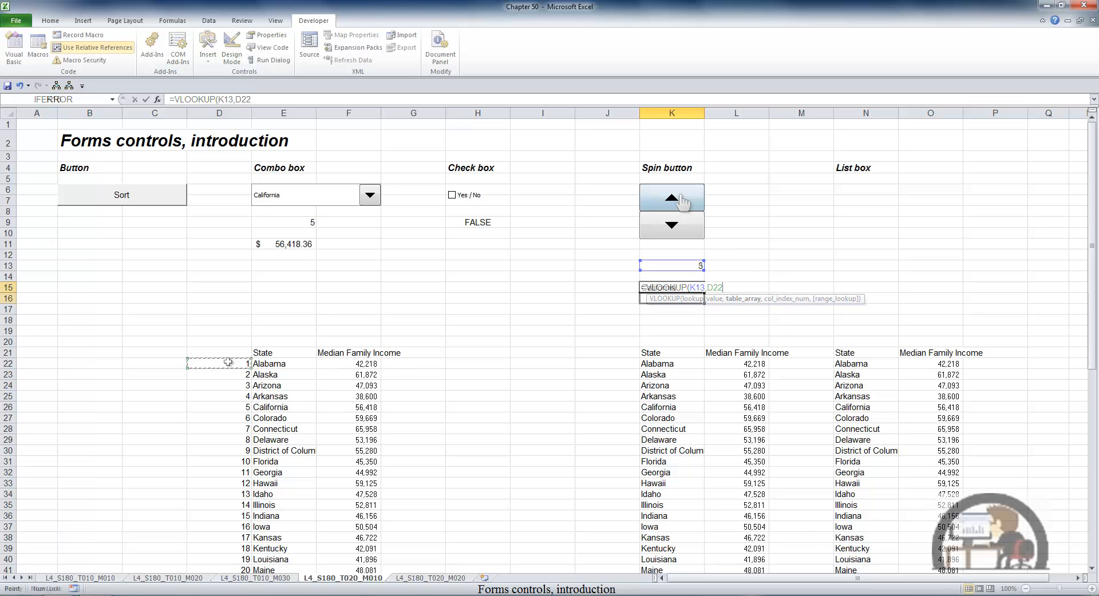
pyautogui.press('Return')
# - Test the state lookup by stepping the spin button up to 17, and inspect cell K13 and the formula in K15
pyautogui.click(675, 199)
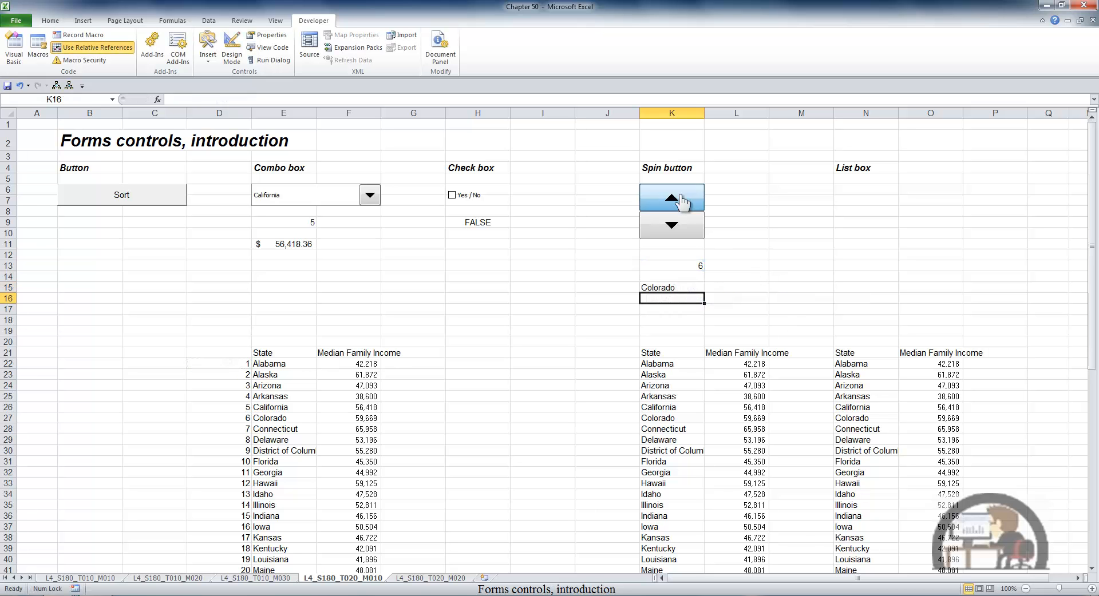
pyautogui.click(680, 201)
pyautogui.click(681, 202)
pyautogui.click(681, 201)
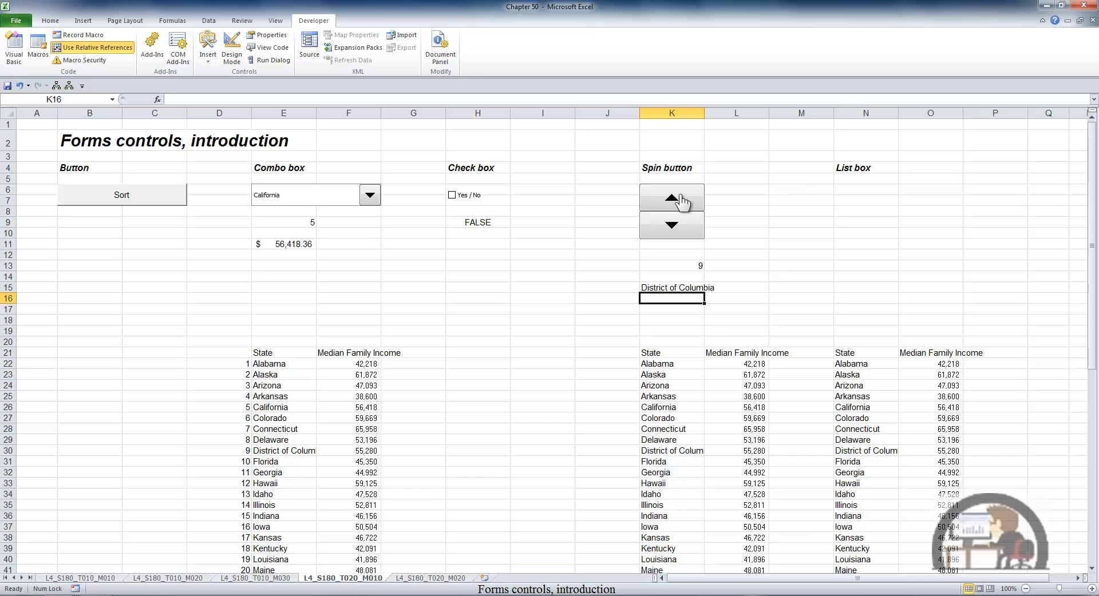
pyautogui.click(681, 201)
pyautogui.click(681, 201)
pyautogui.click(681, 202)
pyautogui.click(681, 201)
pyautogui.click(681, 201)
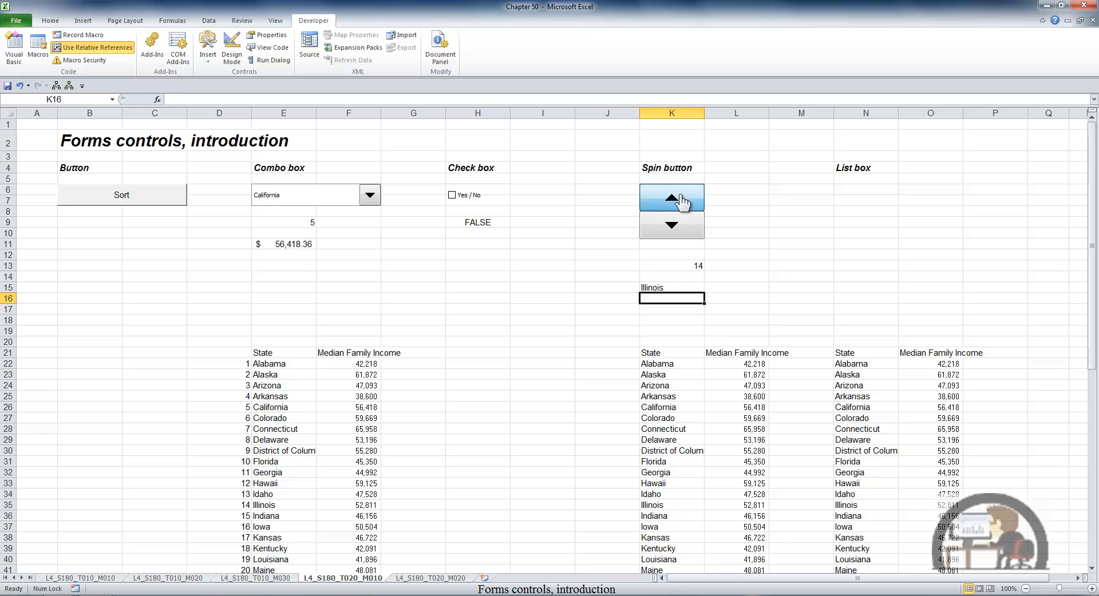
pyautogui.click(681, 202)
pyautogui.click(680, 201)
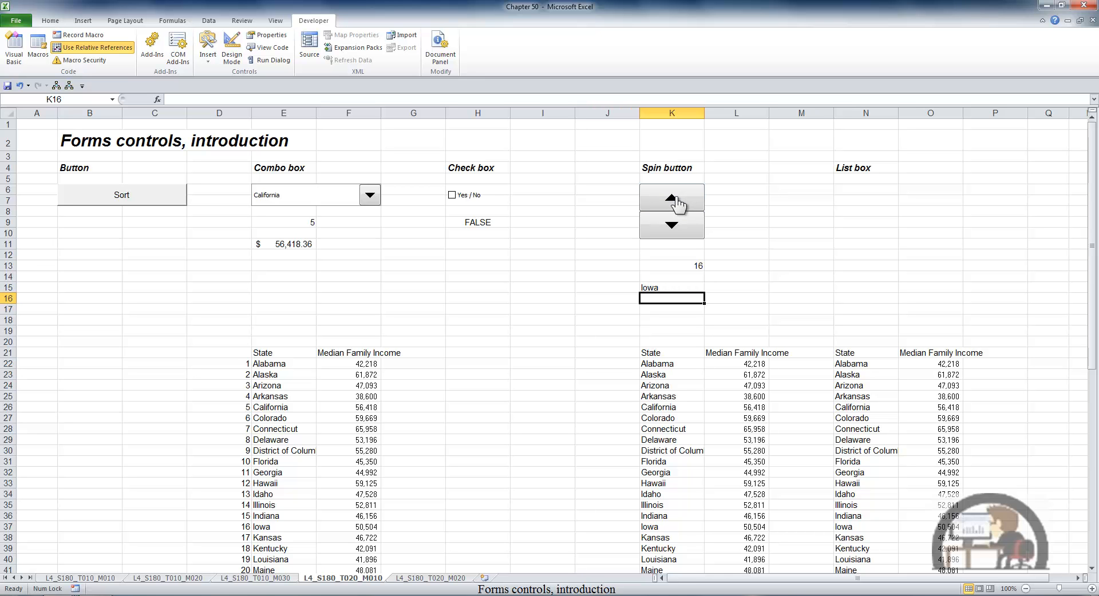
pyautogui.click(679, 203)
pyautogui.click(690, 266)
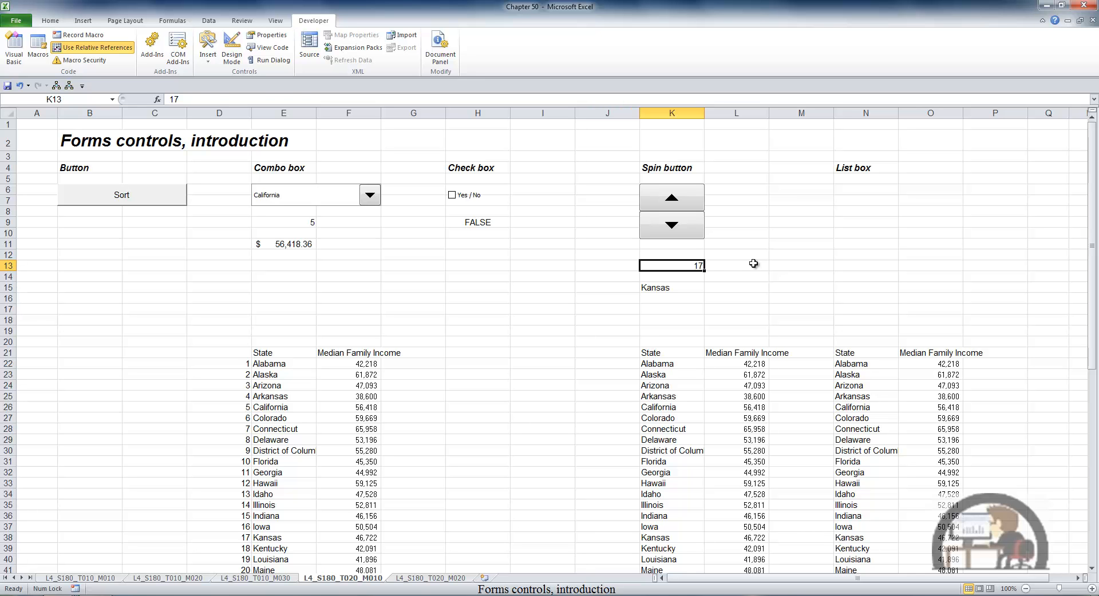
pyautogui.press('Down')
pyautogui.press('Down')
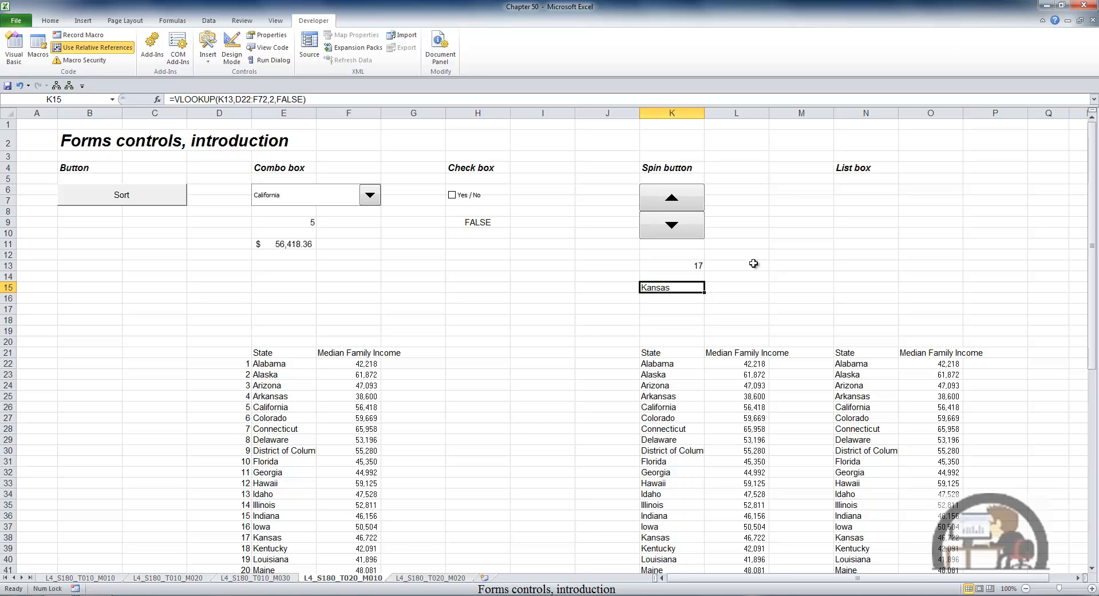
pyautogui.press('Up')
pyautogui.press('Up')
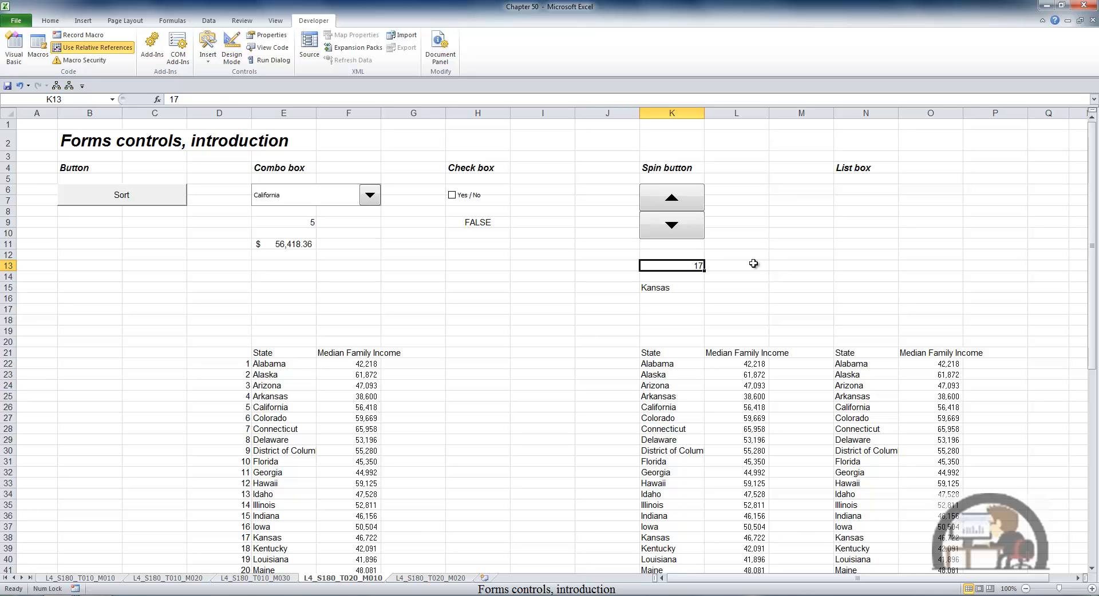
# - Draw a list box form control under the List box heading, spanning columns N to O across rows 6 to 8
pyautogui.click(208, 61)
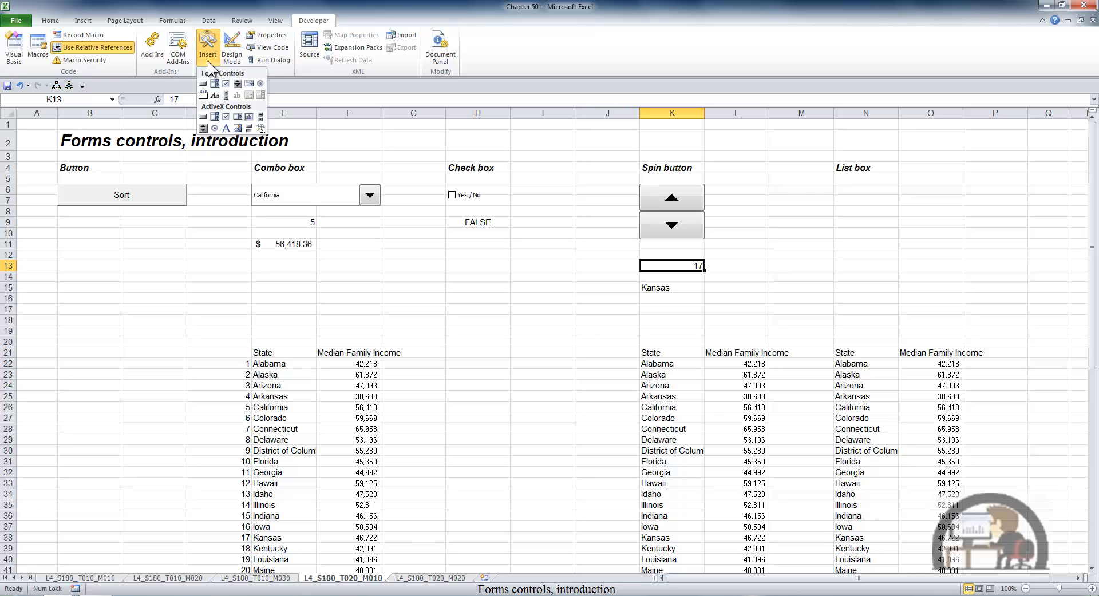
pyautogui.click(249, 83)
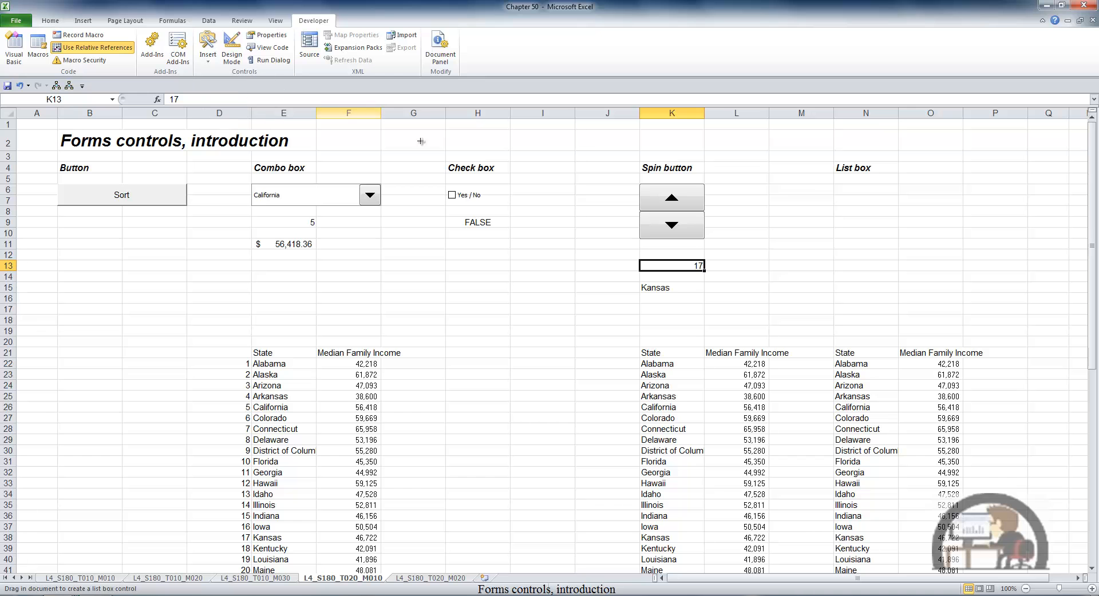
pyautogui.moveTo(834, 184); pyautogui.dragTo(943, 218)
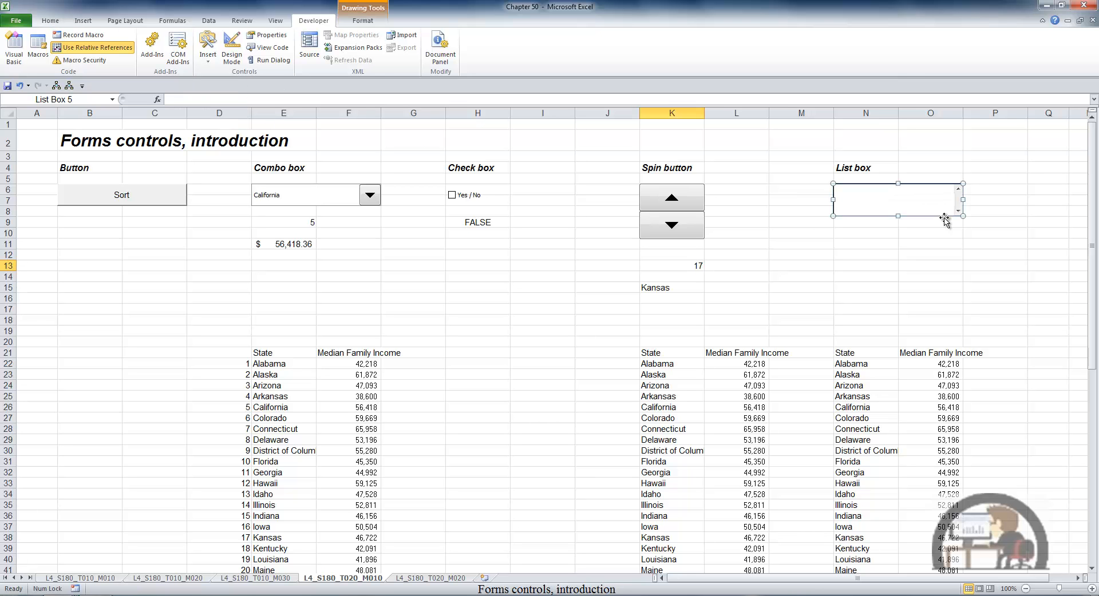
# - Set the list box's input range to $N$22:$N$72 and its cell link to $N$11
pyautogui.rightClick(938, 206)
pyautogui.click(980, 293)
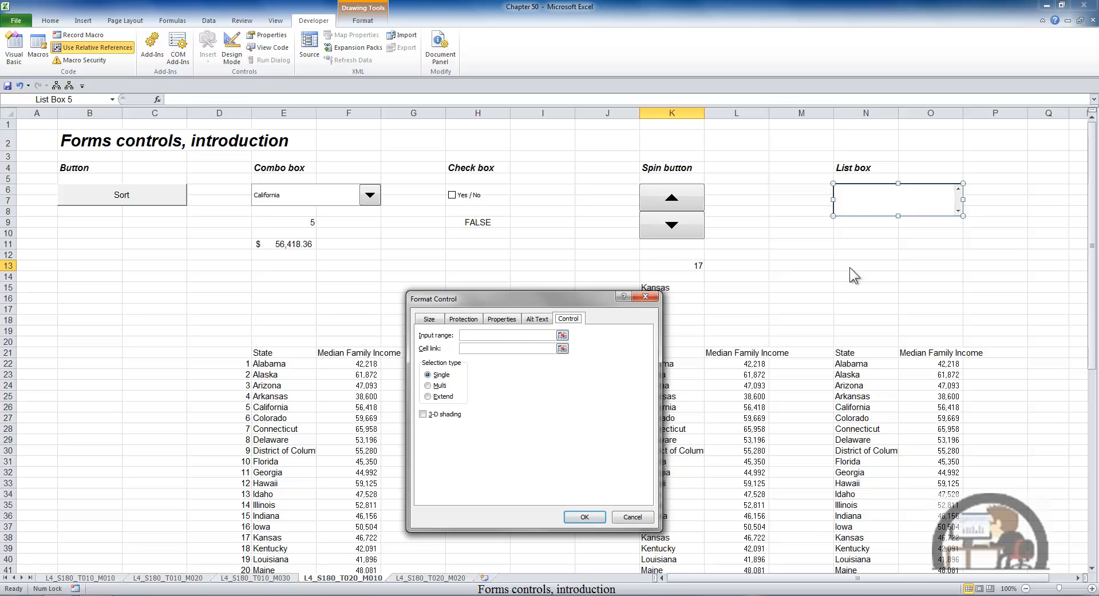
pyautogui.click(498, 335)
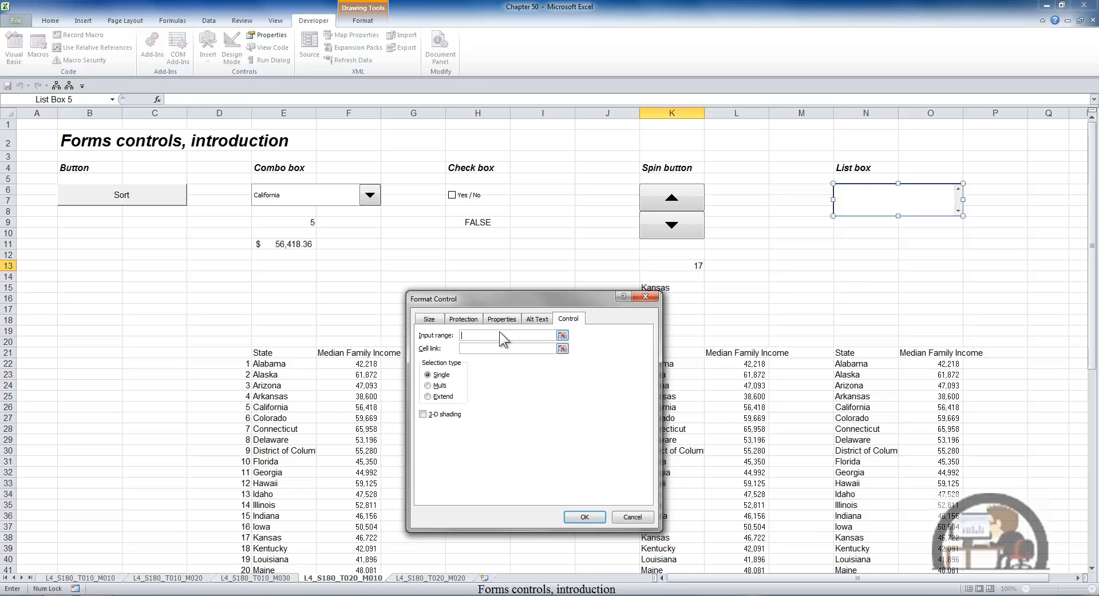
pyautogui.click(860, 364)
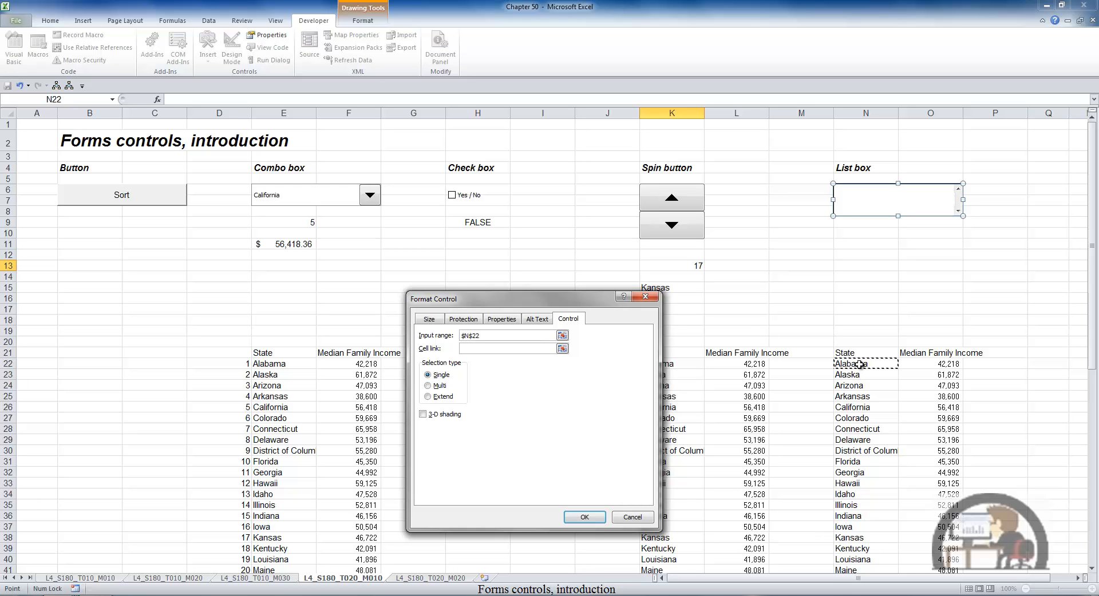
pyautogui.moveTo(859, 364); pyautogui.dragTo(854, 550)
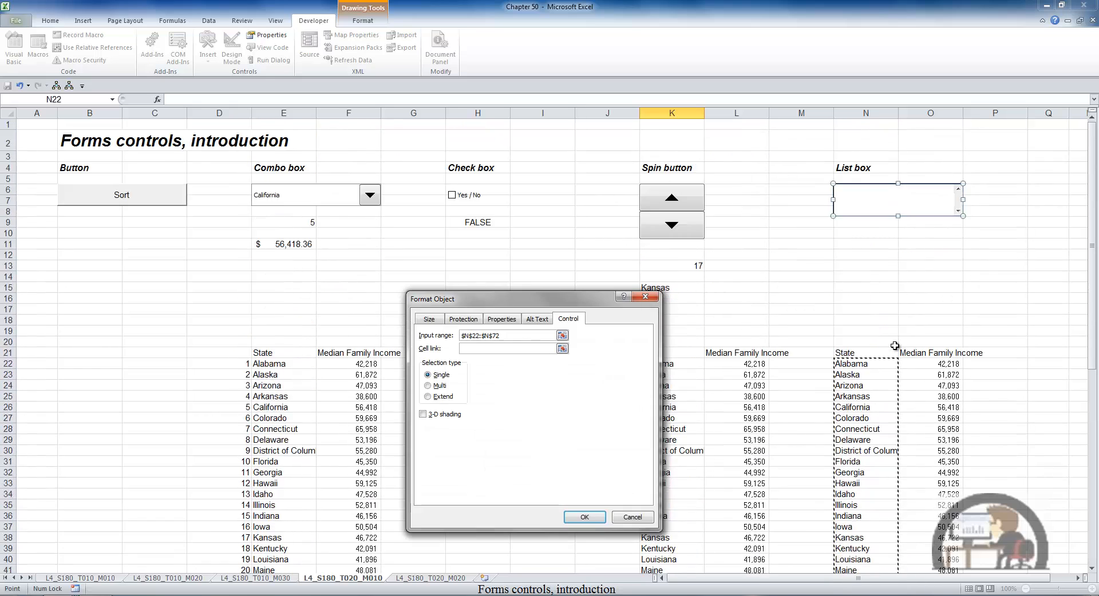
pyautogui.click(481, 349)
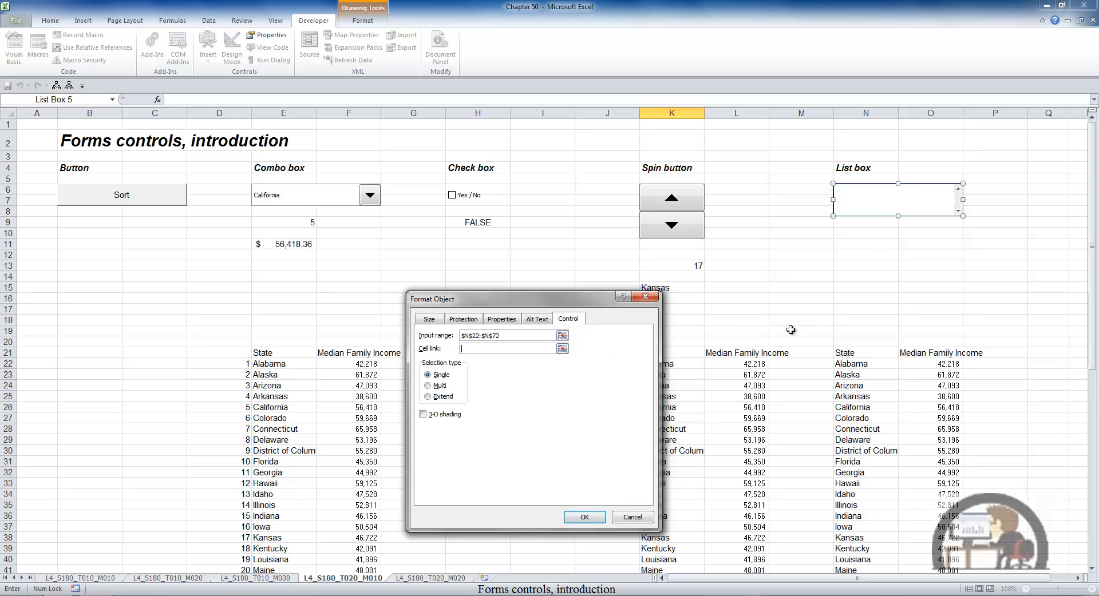
pyautogui.click(864, 246)
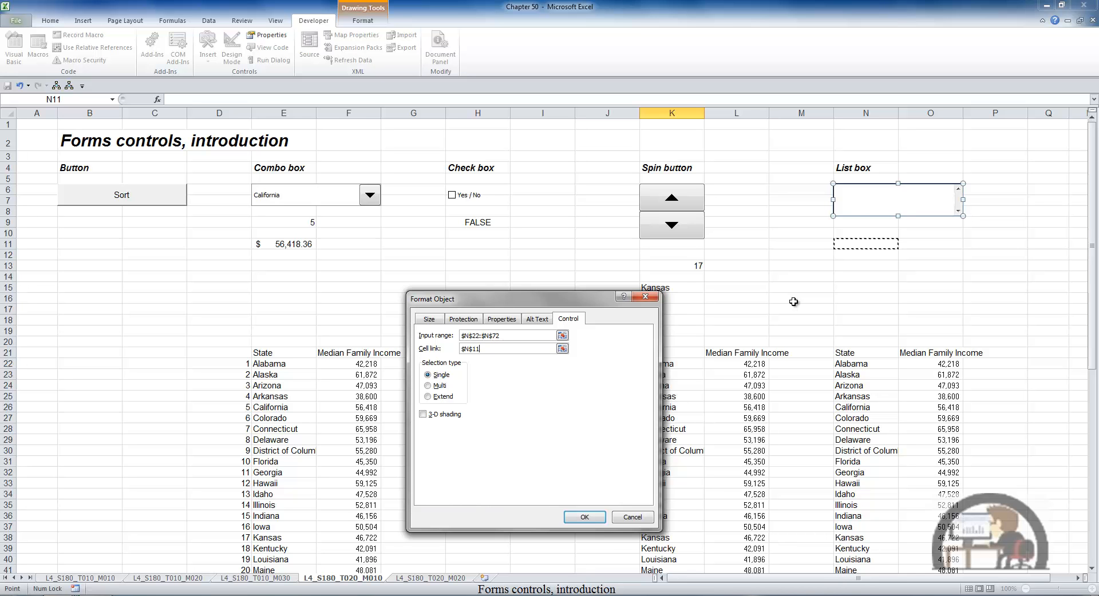
pyautogui.click(583, 519)
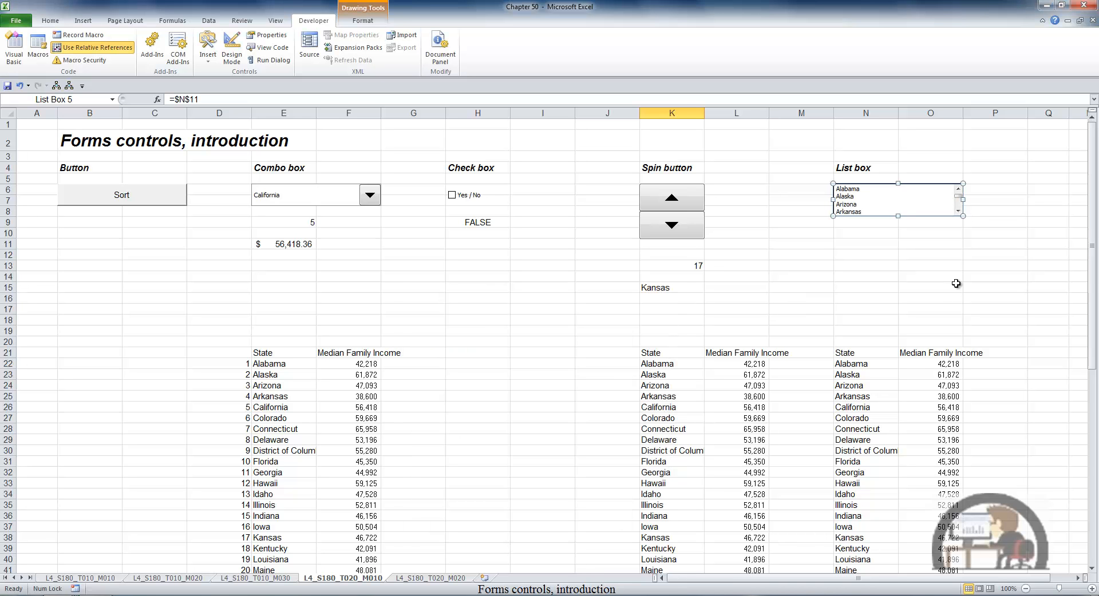
pyautogui.click(992, 252)
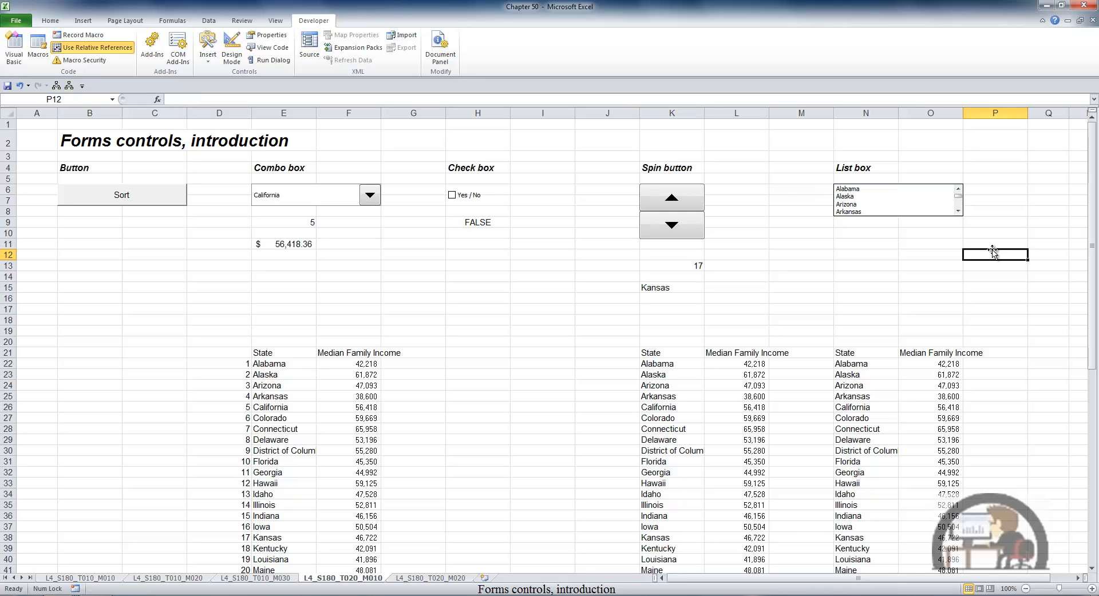
# - Test the list box by selecting Alaska and then Pennsylvania
pyautogui.click(856, 196)
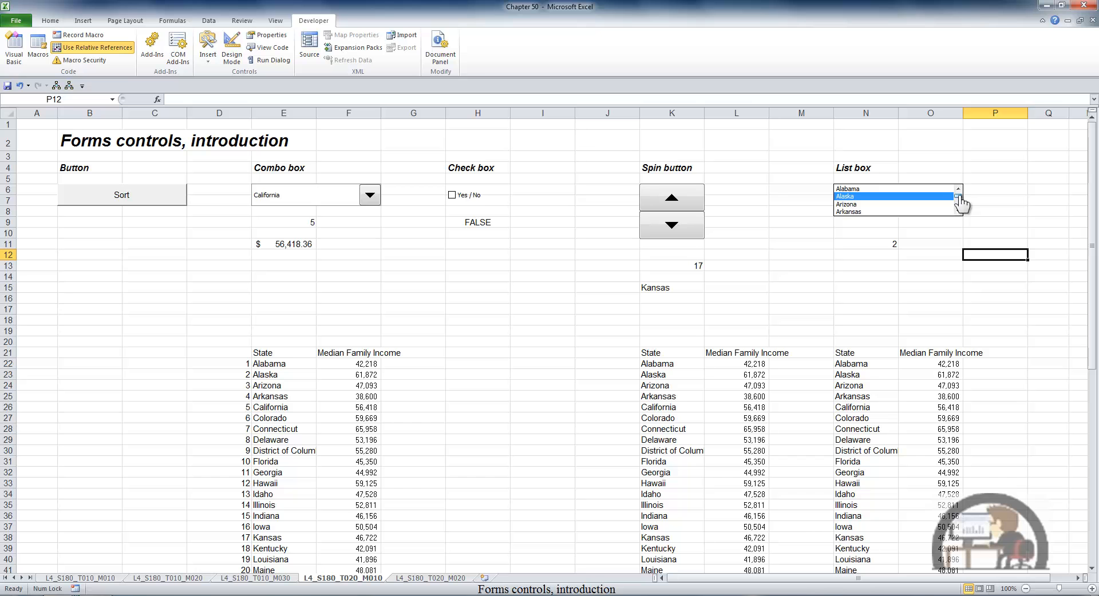
pyautogui.moveTo(959, 197); pyautogui.dragTo(960, 203)
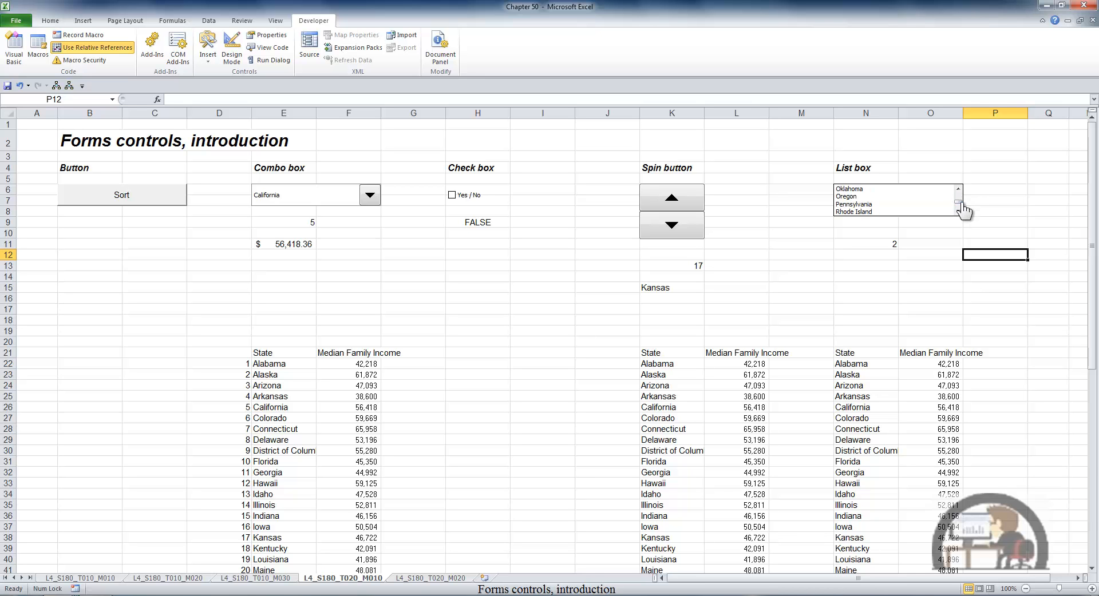
pyautogui.click(863, 204)
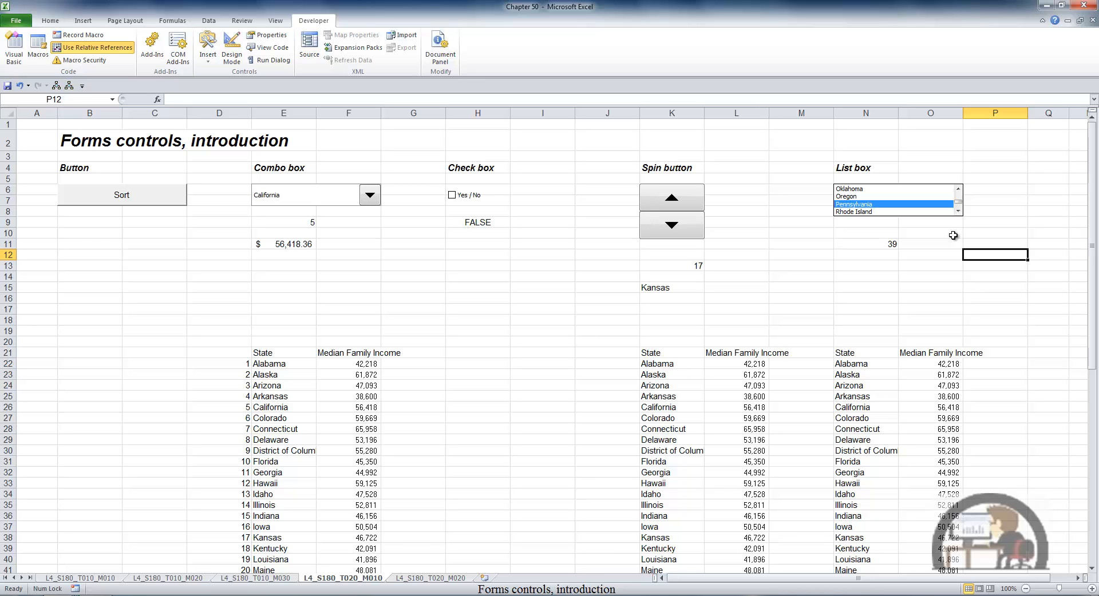
# - Enter the formula =VLOOKUP(N11,D22:F72,3,FALSE) in N15 to look up the median family income for the list box selection
pyautogui.click(865, 288)
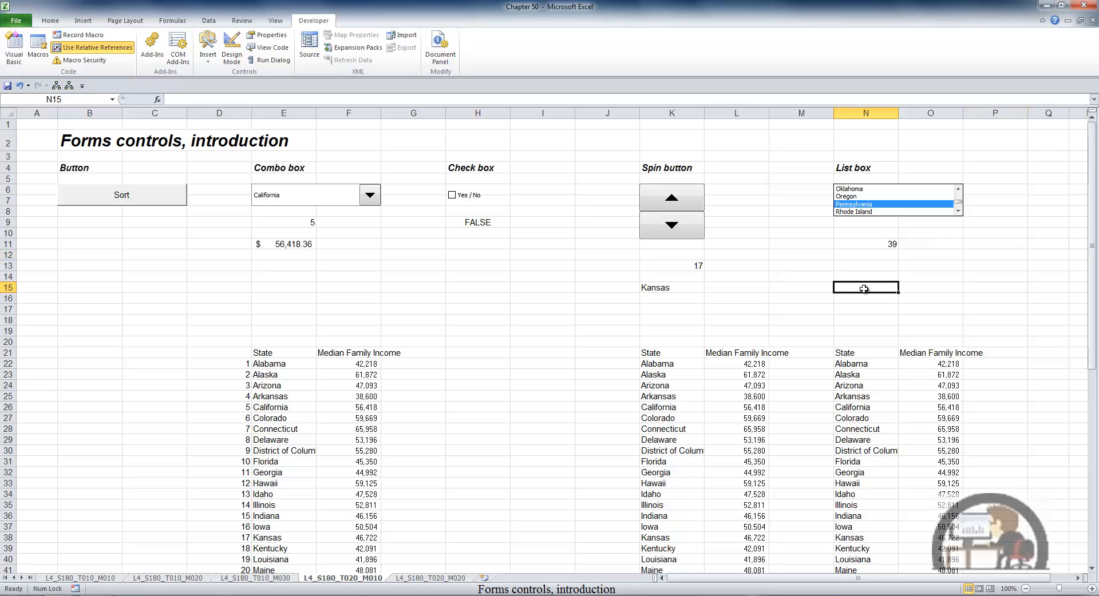
pyautogui.write('=vlook')
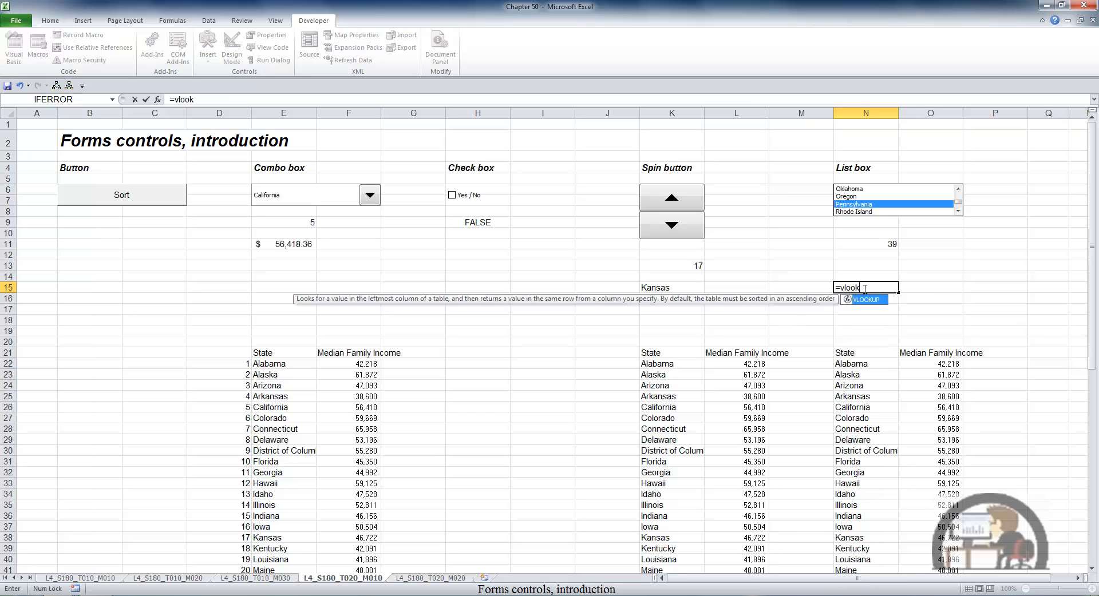
pyautogui.press('Tab')
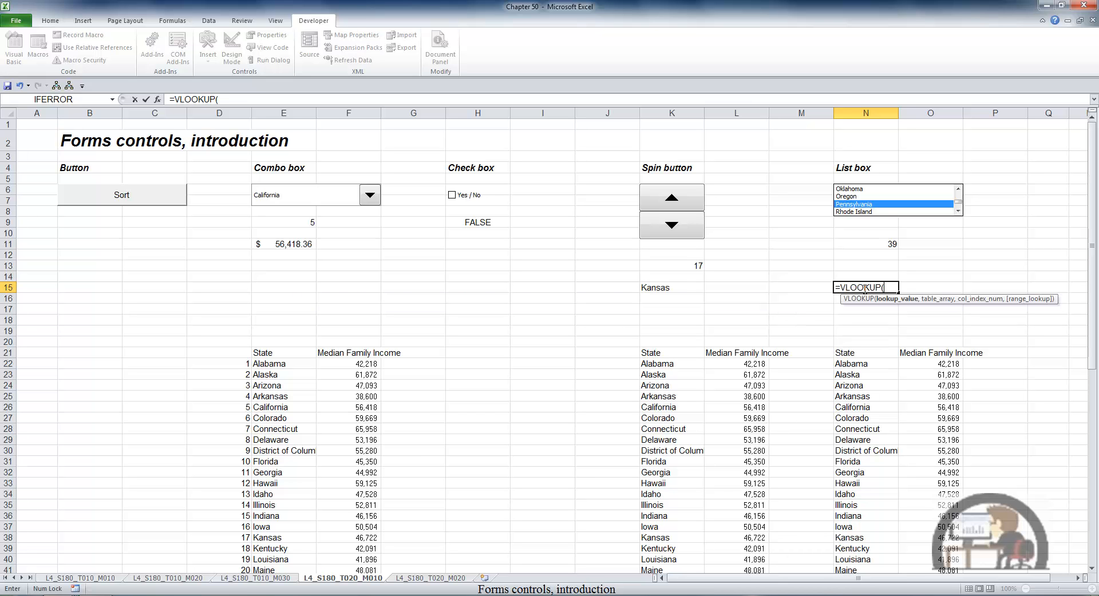
pyautogui.click(885, 243)
pyautogui.write(',')
pyautogui.click(243, 364)
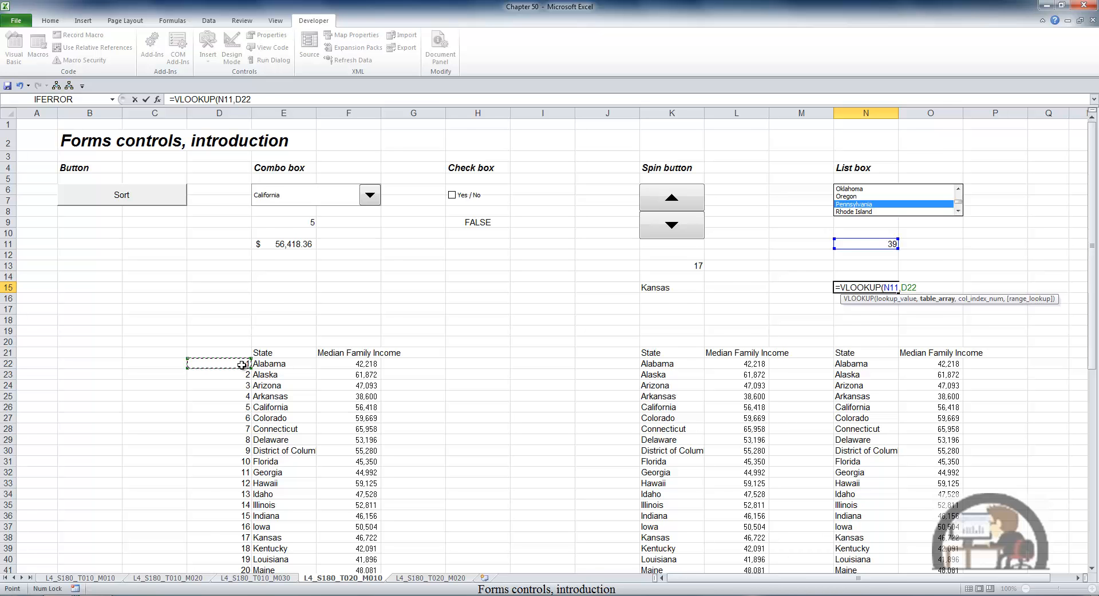
pyautogui.hotkey('ctrl', 'shift', 'Down')
pyautogui.hotkey('shift', 'Right')
pyautogui.hotkey('shift', 'Right')
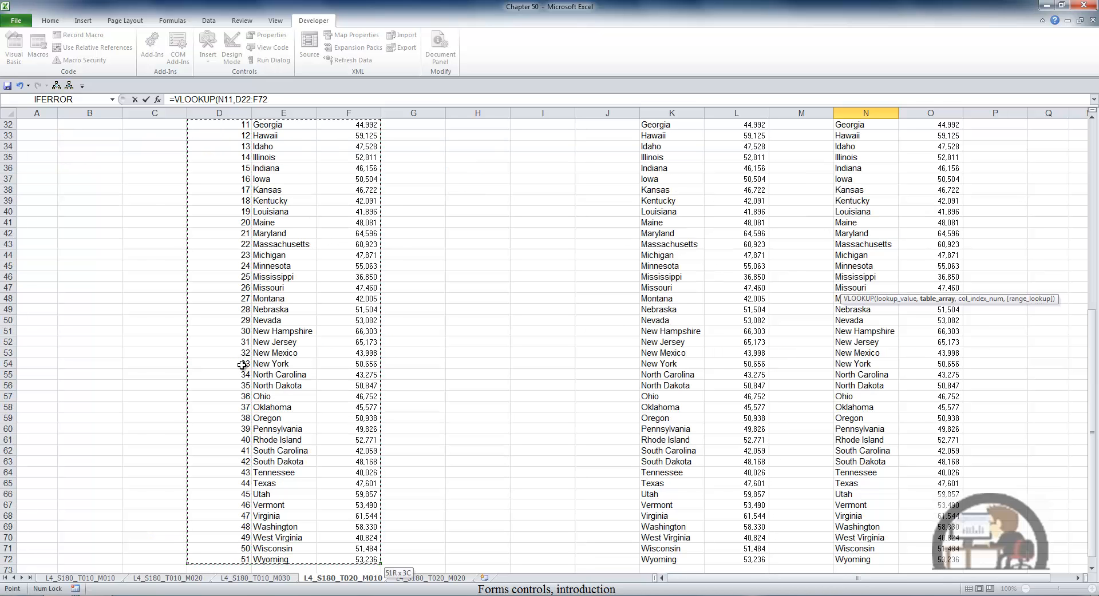
pyautogui.write(',3,')
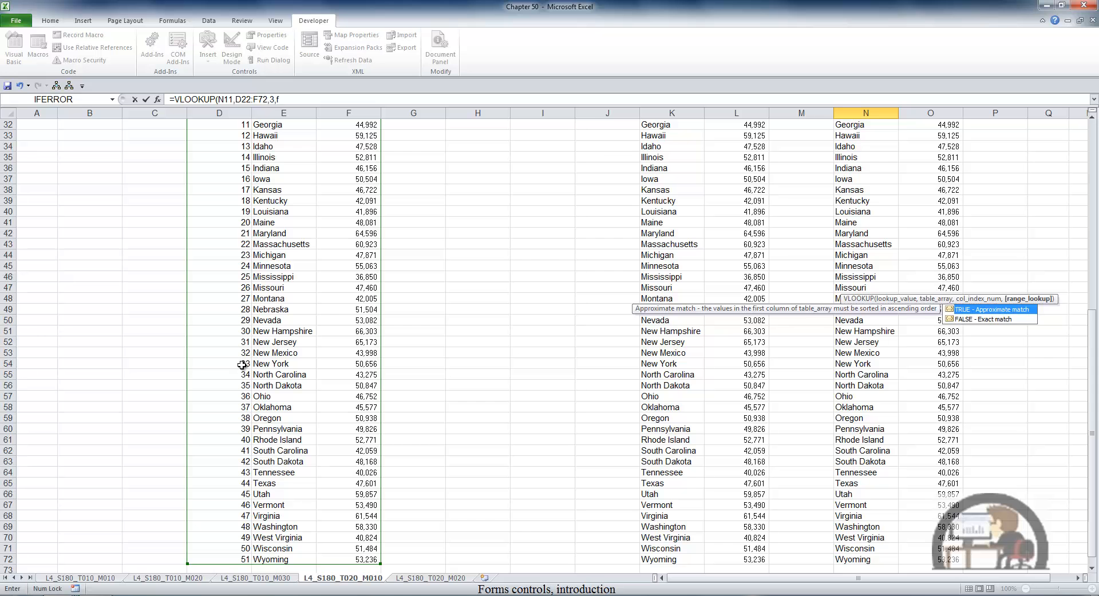
pyautogui.write('false')
pyautogui.press('Return')
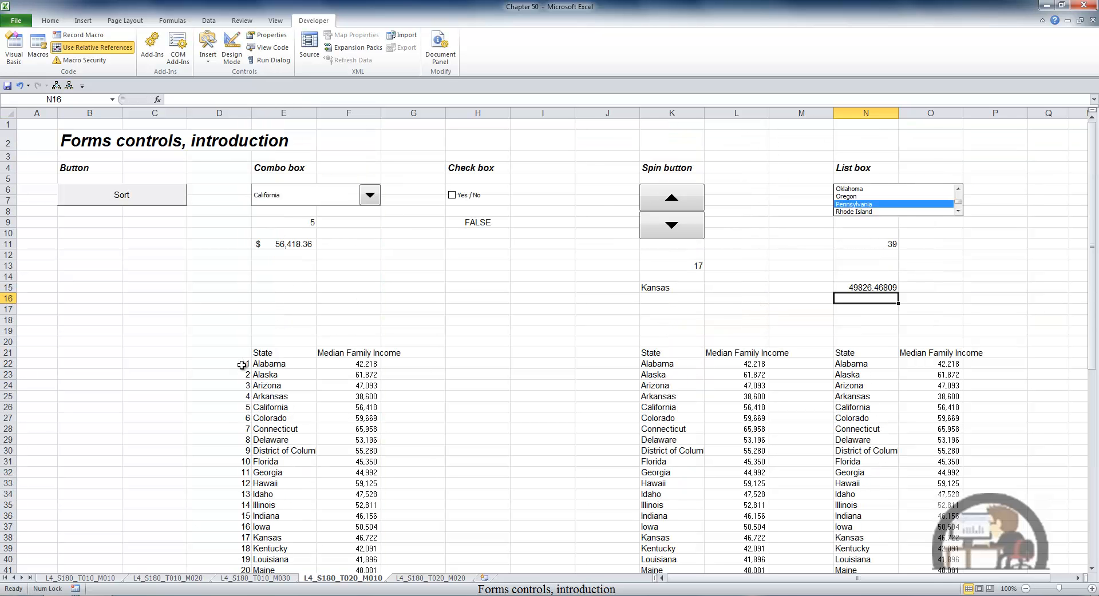
# - Apply the dollar Accounting number format to the income result in N15
pyautogui.click(872, 287)
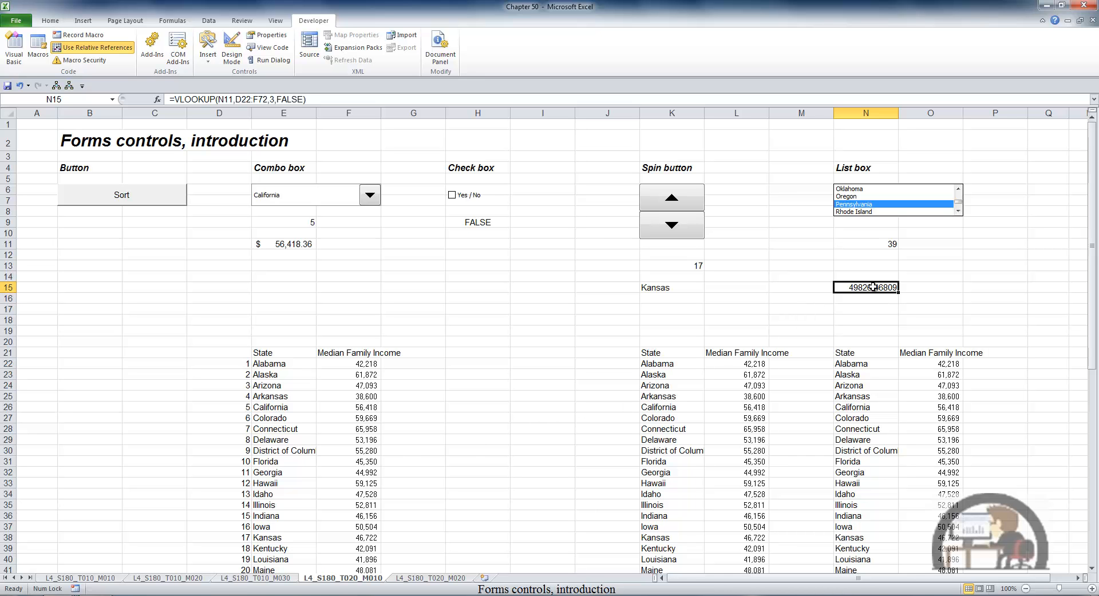
pyautogui.click(52, 21)
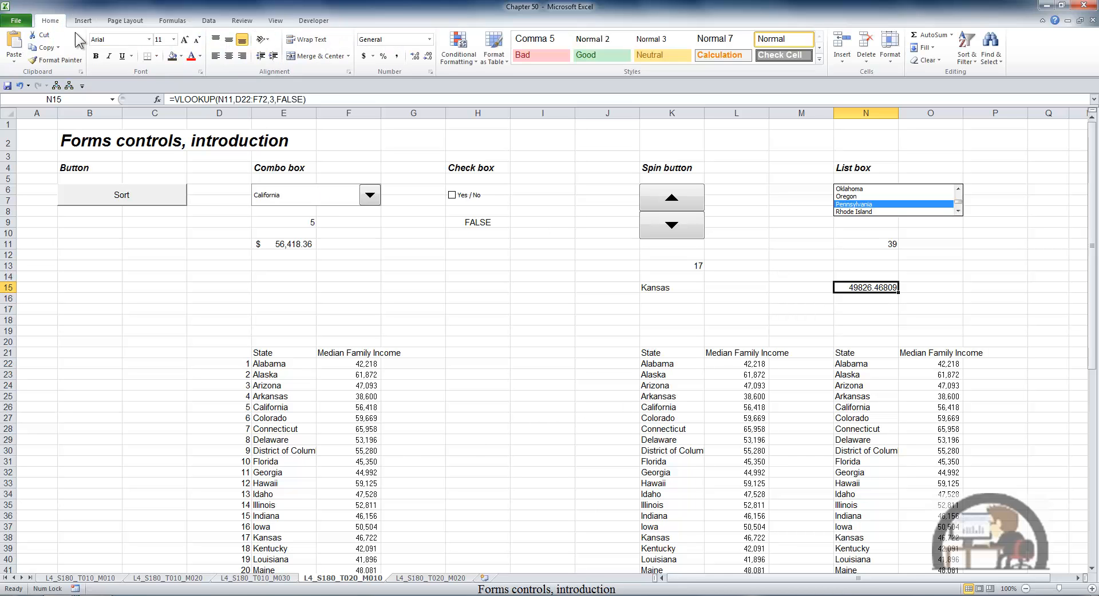
pyautogui.click(361, 57)
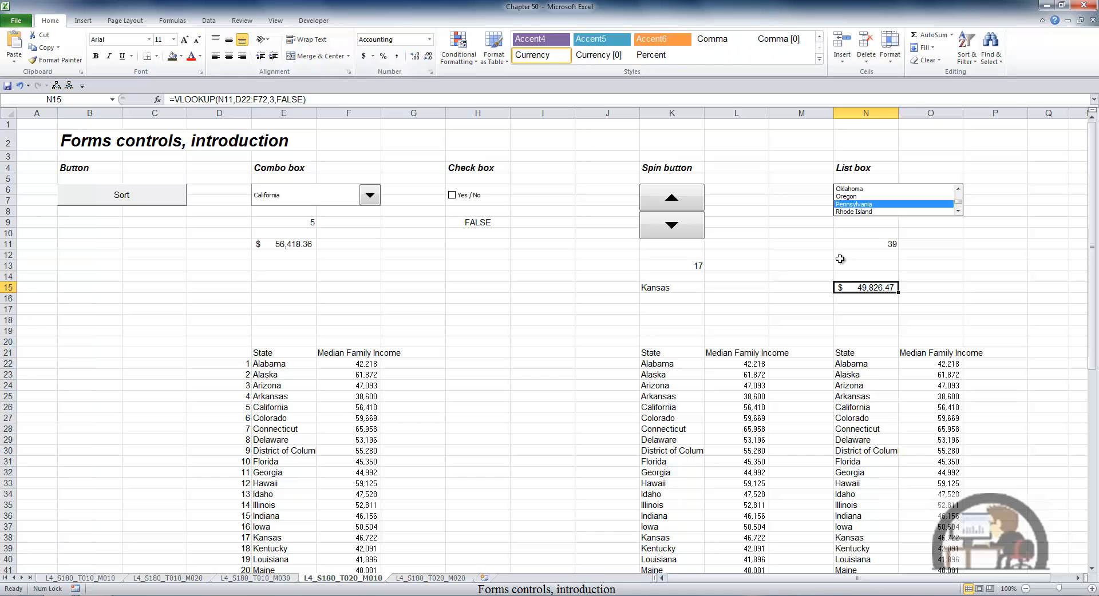
pyautogui.click(939, 295)
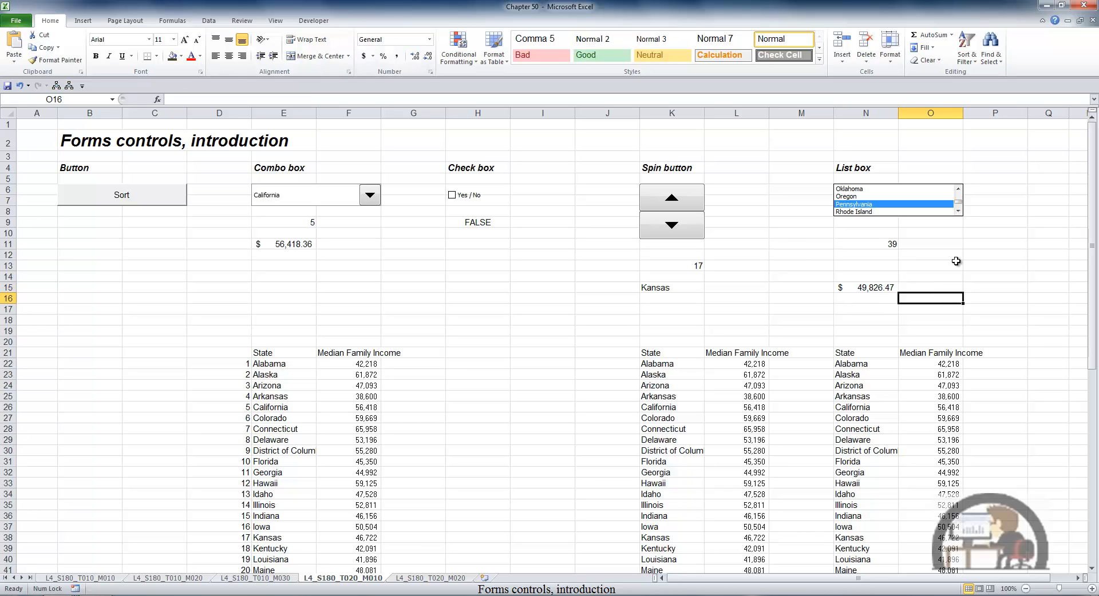